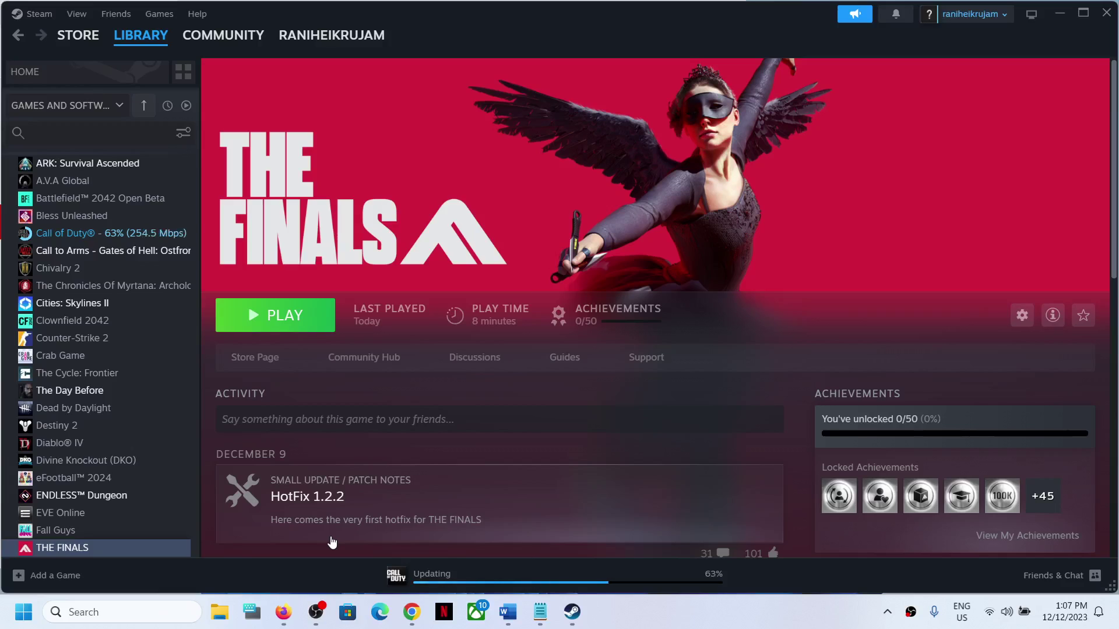
Show the desktop and launch NVIDIA Control Panel from its full context menu
key("super+d")
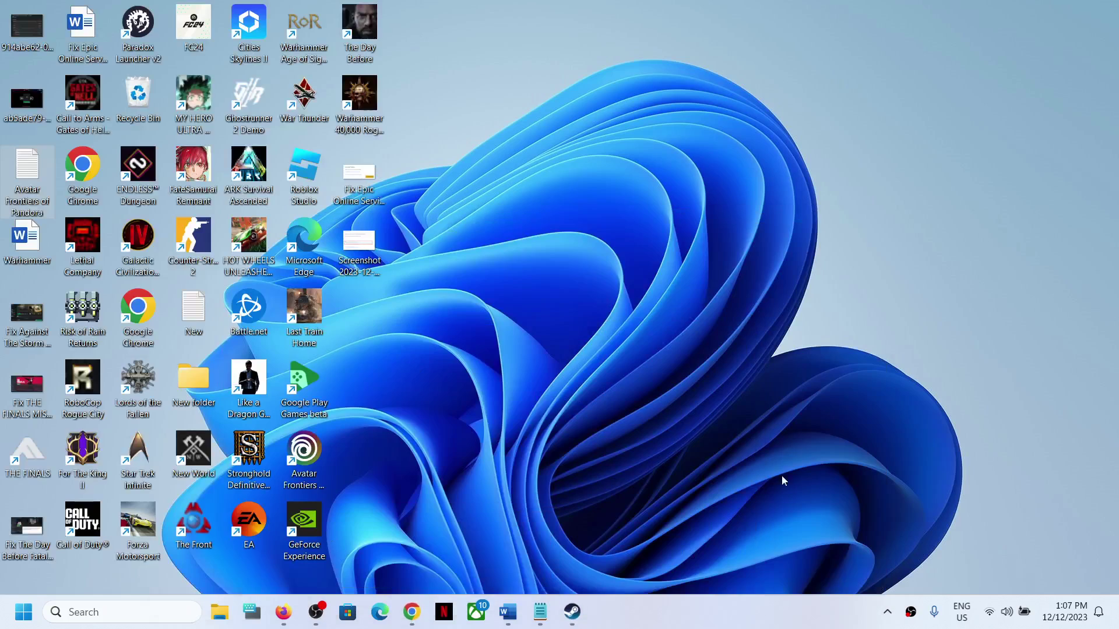
right_click(743, 318)
left_click(813, 335)
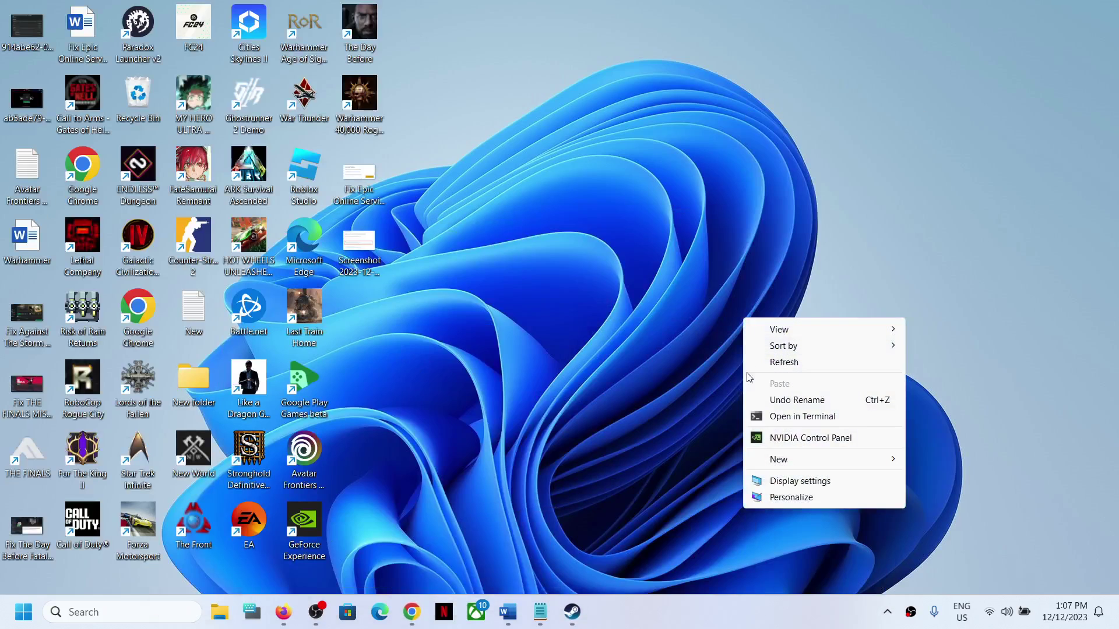
left_click(798, 439)
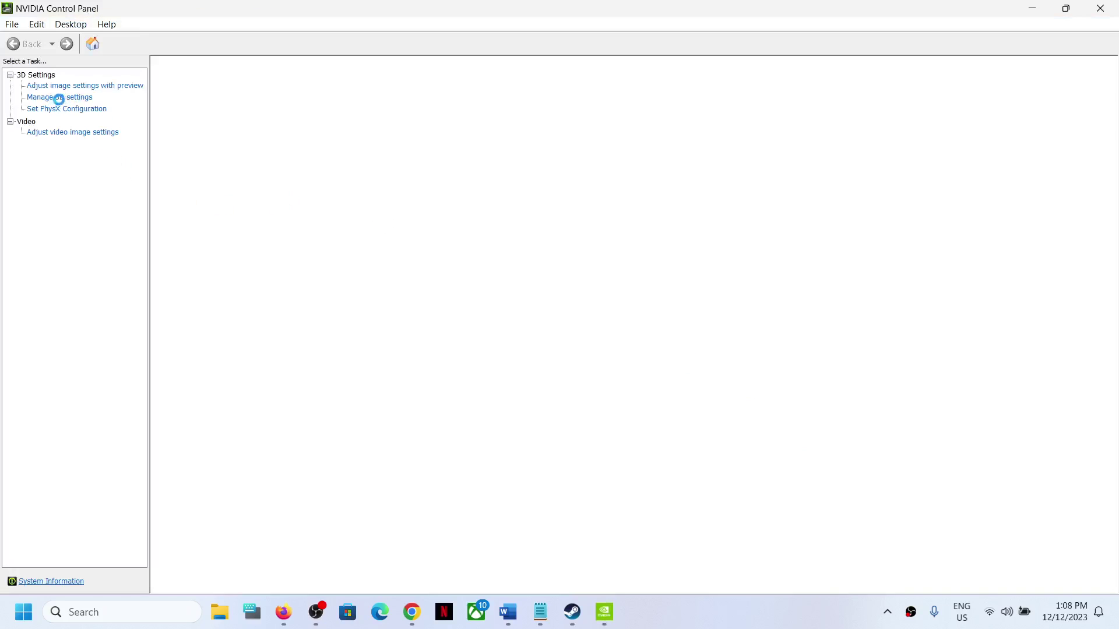
Go to Manage 3D Settings > Program Settings and start adding a program to customize
left_click(53, 98)
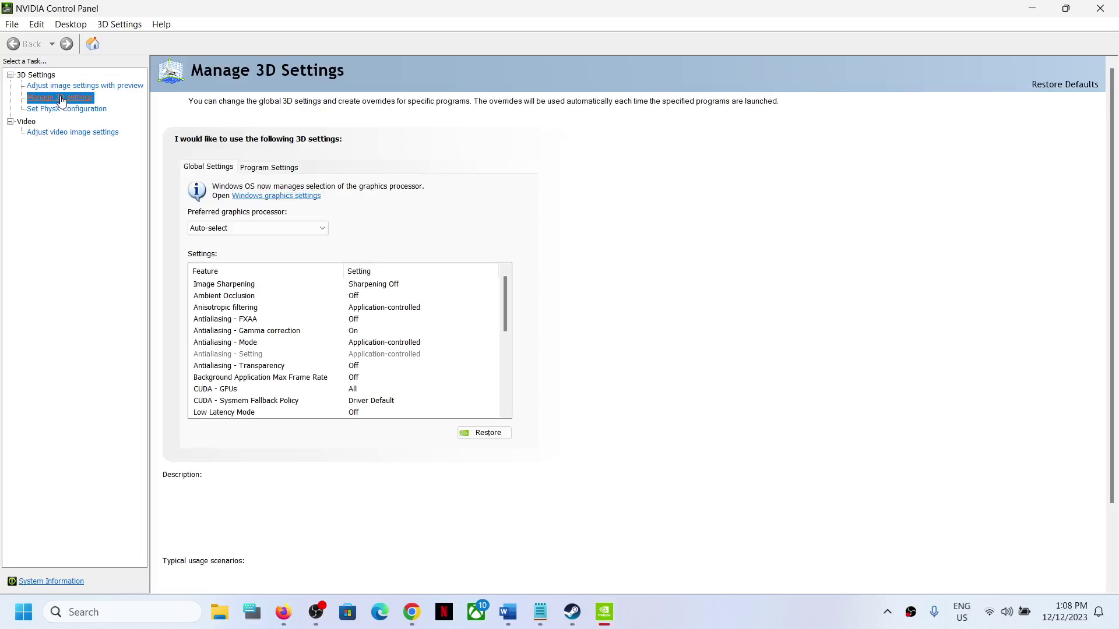
left_click(267, 166)
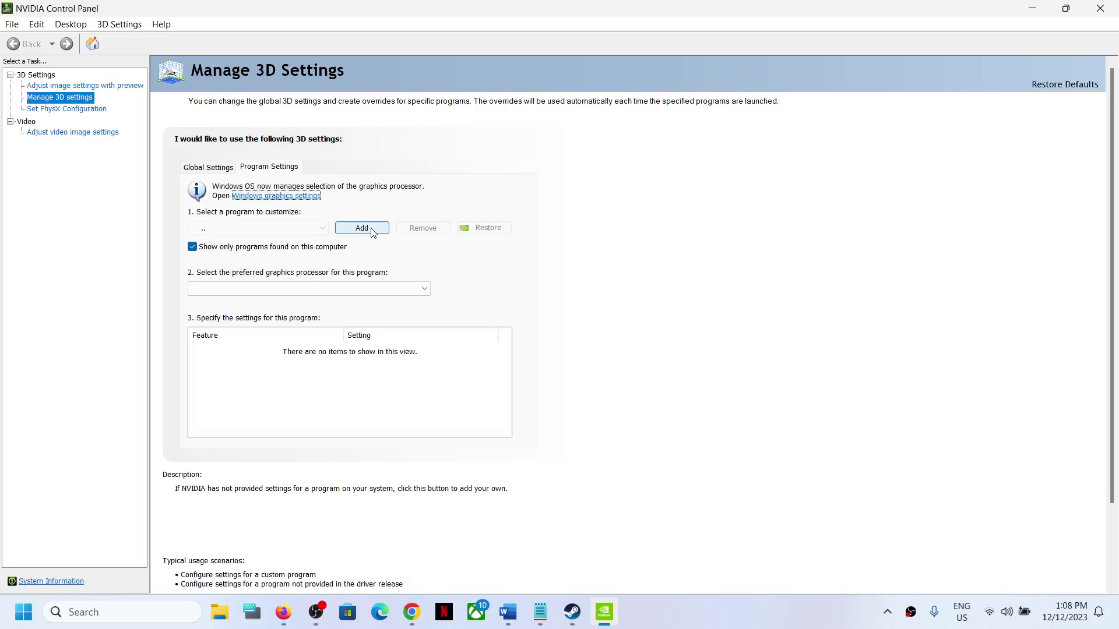
left_click(372, 229)
left_click(465, 235)
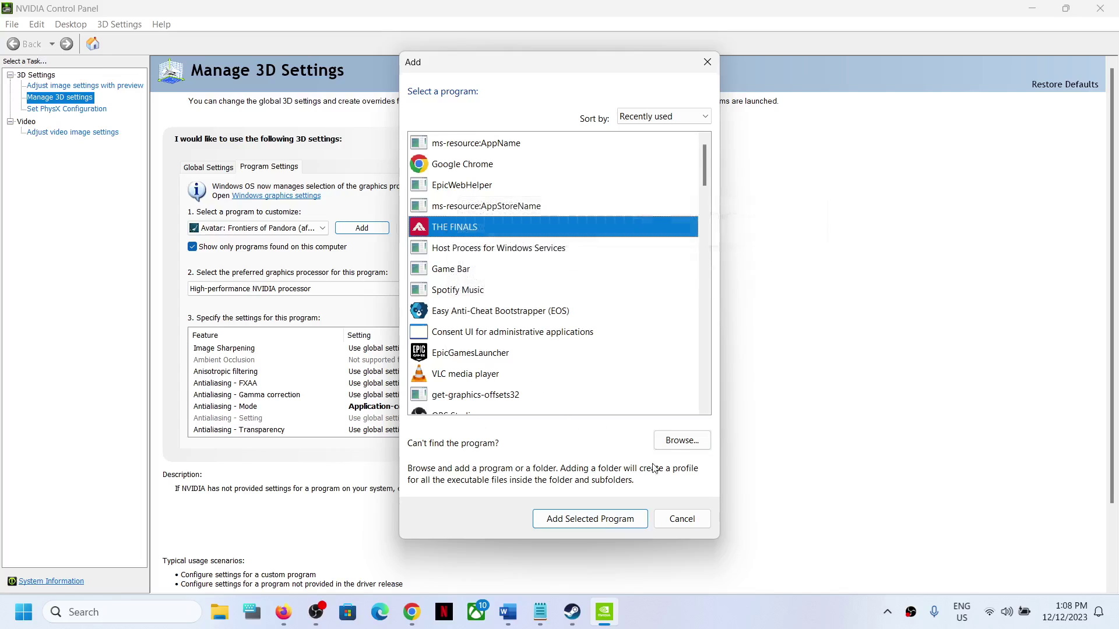
Browse from This PC into C:\Program Files (x86)\Steam for the game's executable
left_click(680, 441)
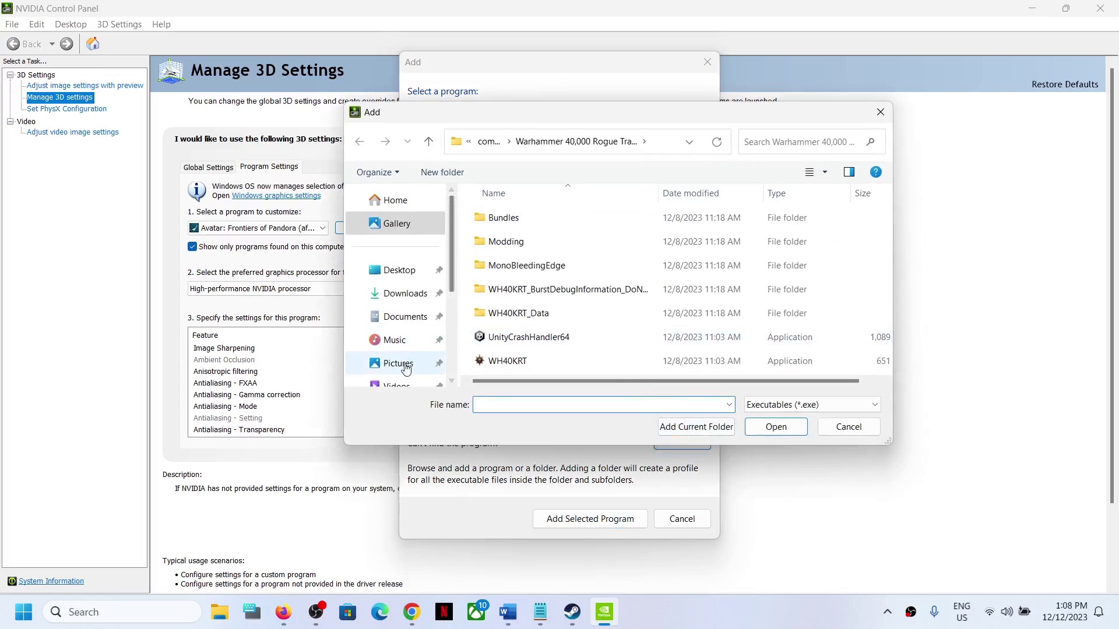
scroll(405, 368, "down", 3)
left_click(384, 335)
double_click(544, 242)
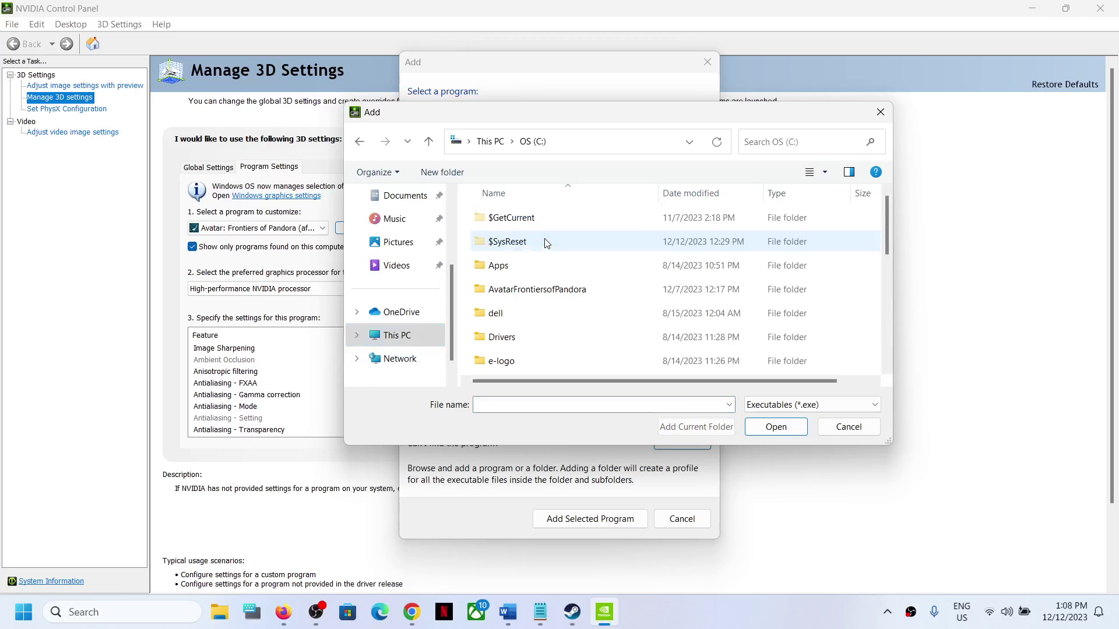
scroll(551, 289, "down", 3)
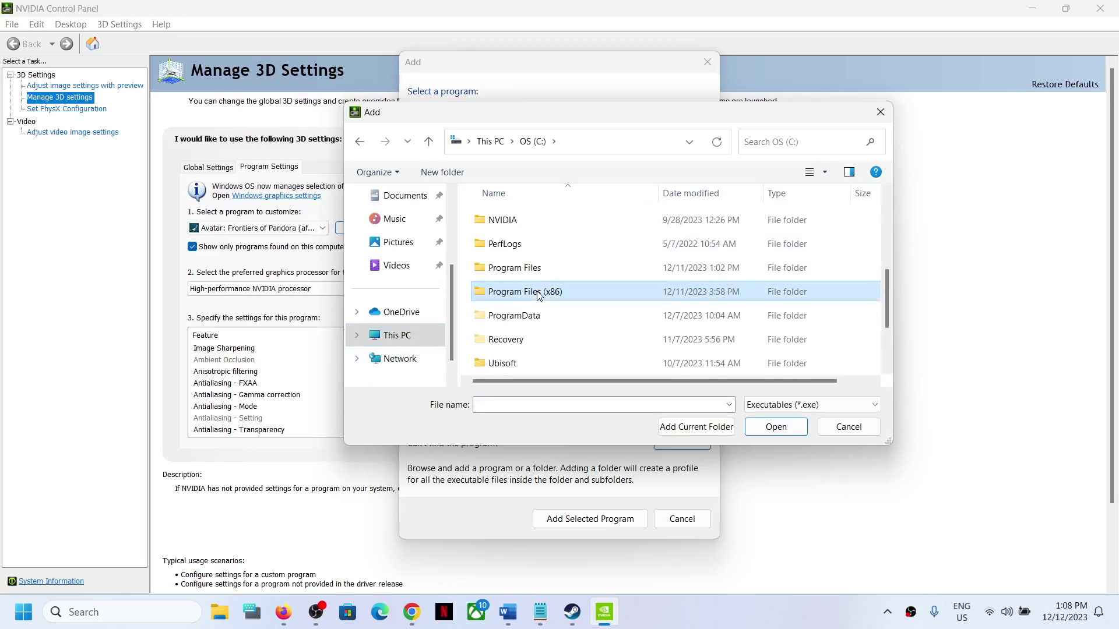
double_click(551, 298)
scroll(550, 298, "down", 2)
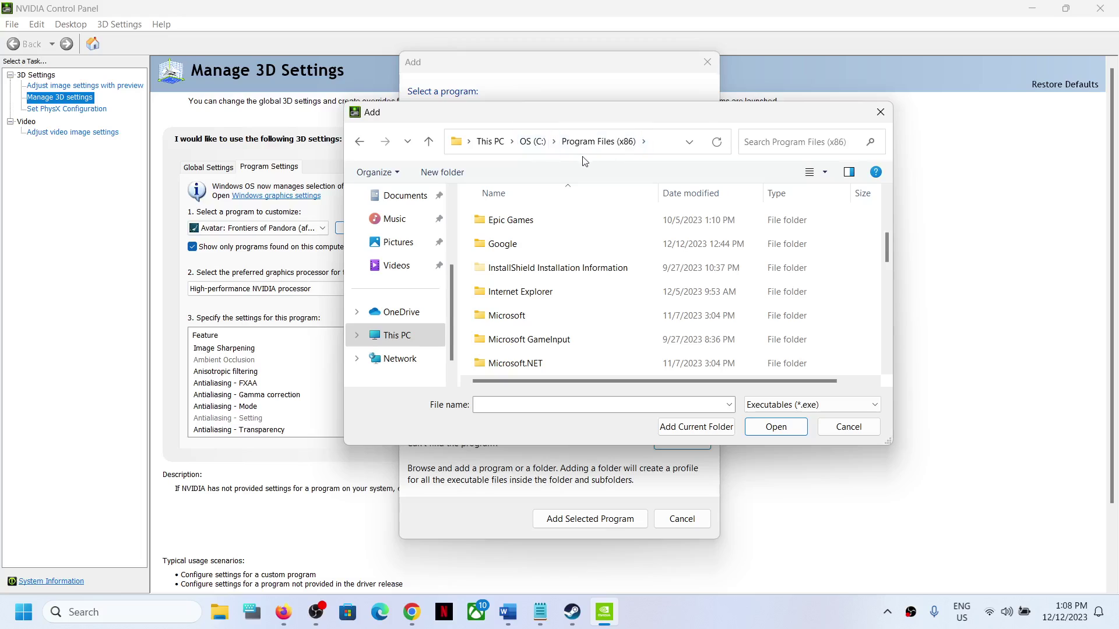
scroll(574, 317, "down", 1)
scroll(577, 317, "down", 2)
scroll(578, 320, "down", 1)
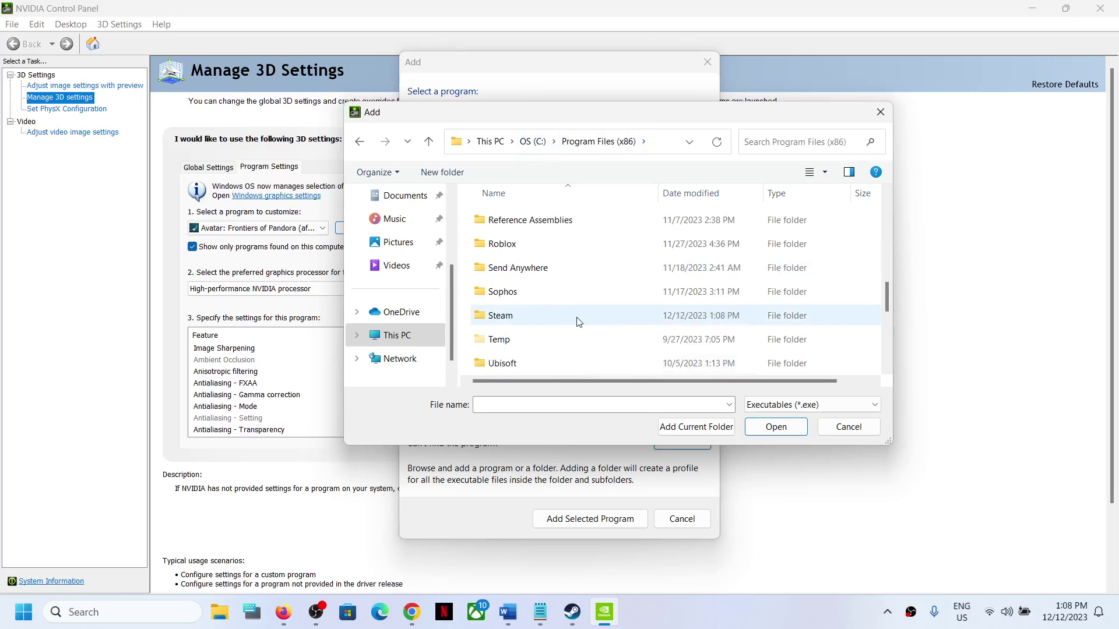
double_click(524, 316)
scroll(507, 292, "down", 2)
scroll(516, 299, "down", 2)
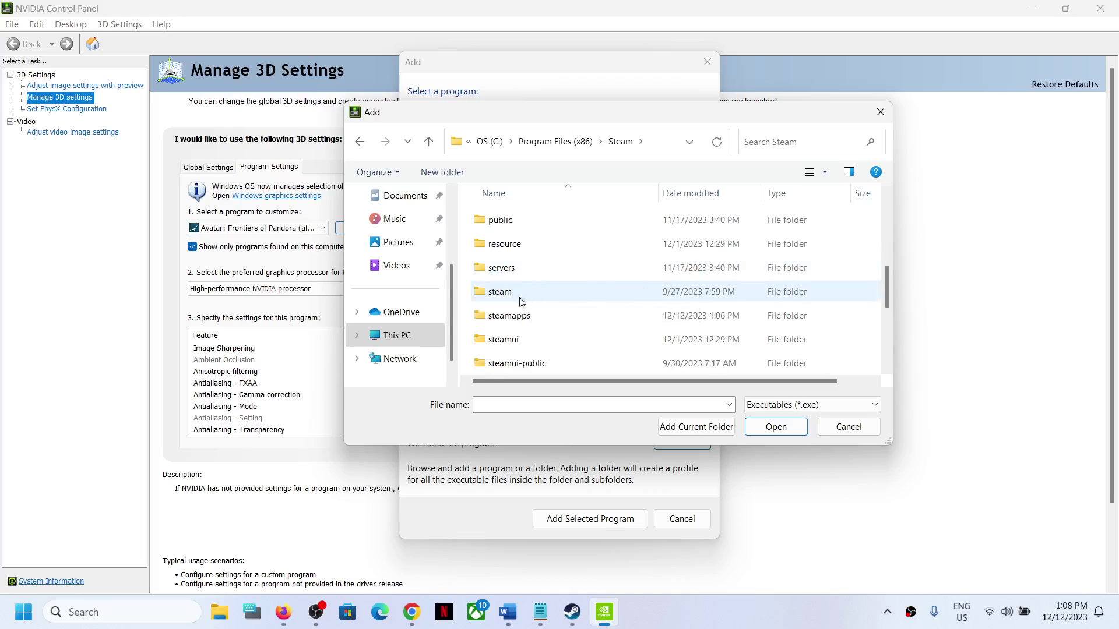
Continue into steamapps\common\The Finals and choose the Discovery application
double_click(513, 314)
double_click(512, 219)
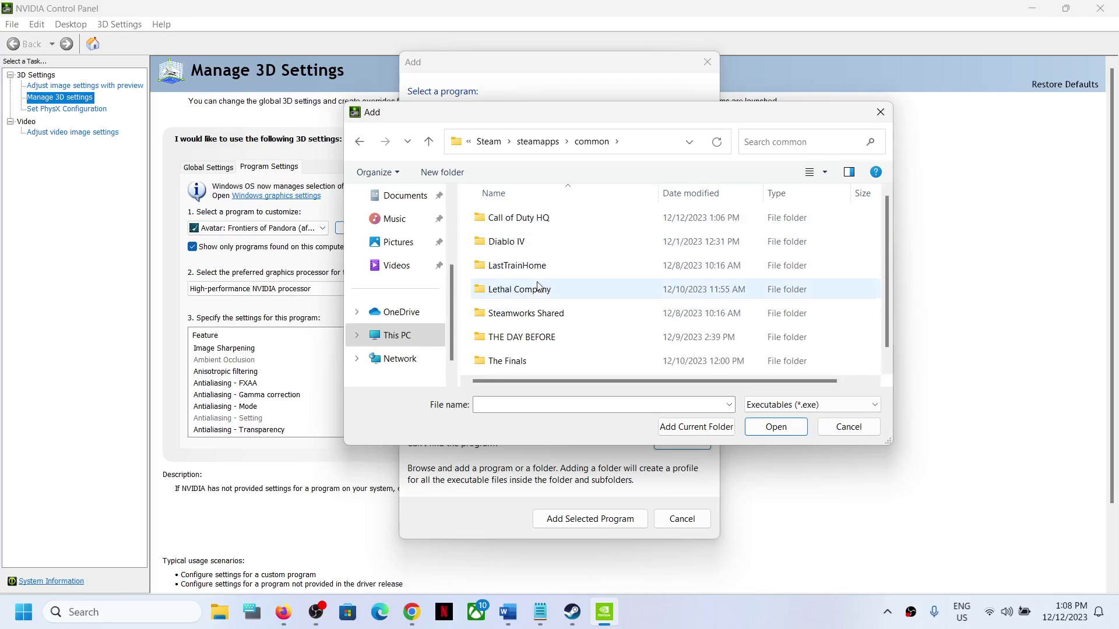
scroll(538, 293, "down", 1)
double_click(535, 340)
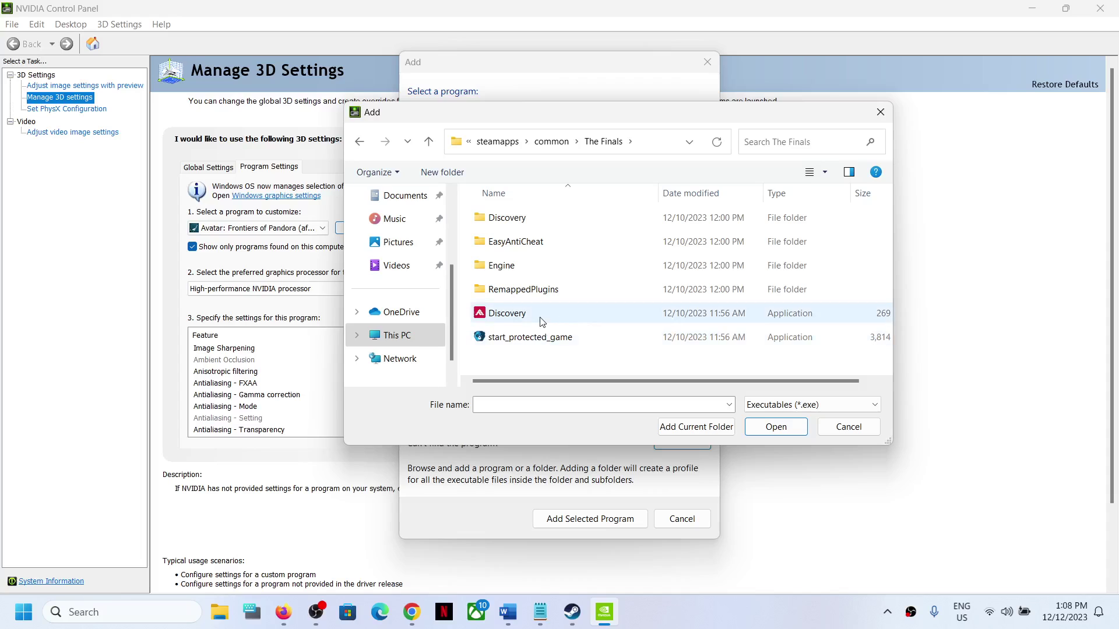
left_click(530, 320)
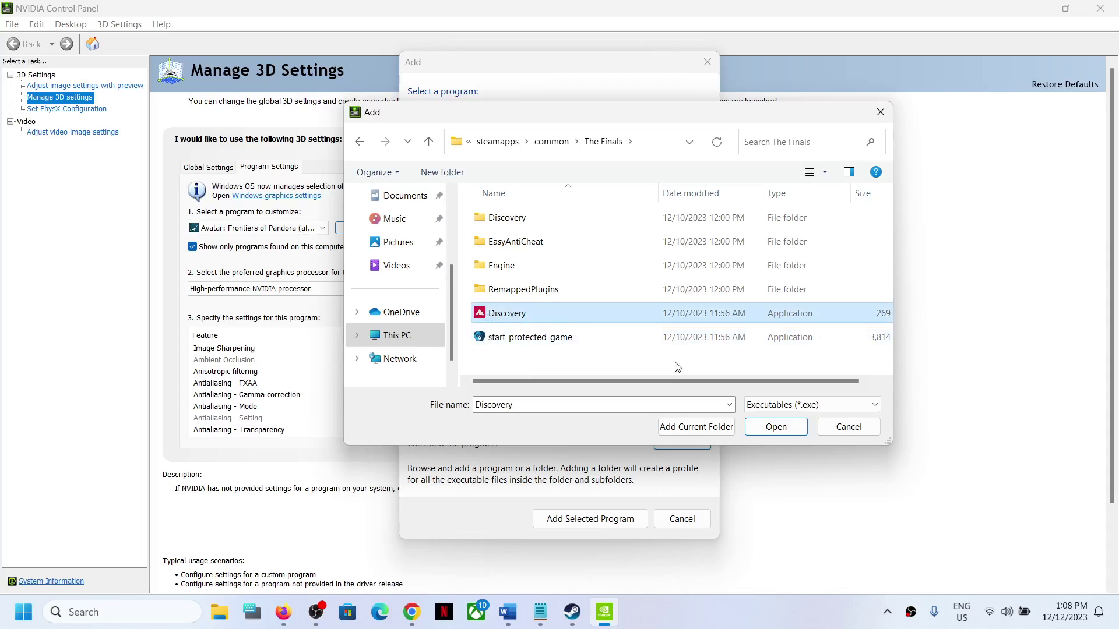
Confirm Discovery and set its preferred graphics processor to High-performance NVIDIA processor
left_click(776, 427)
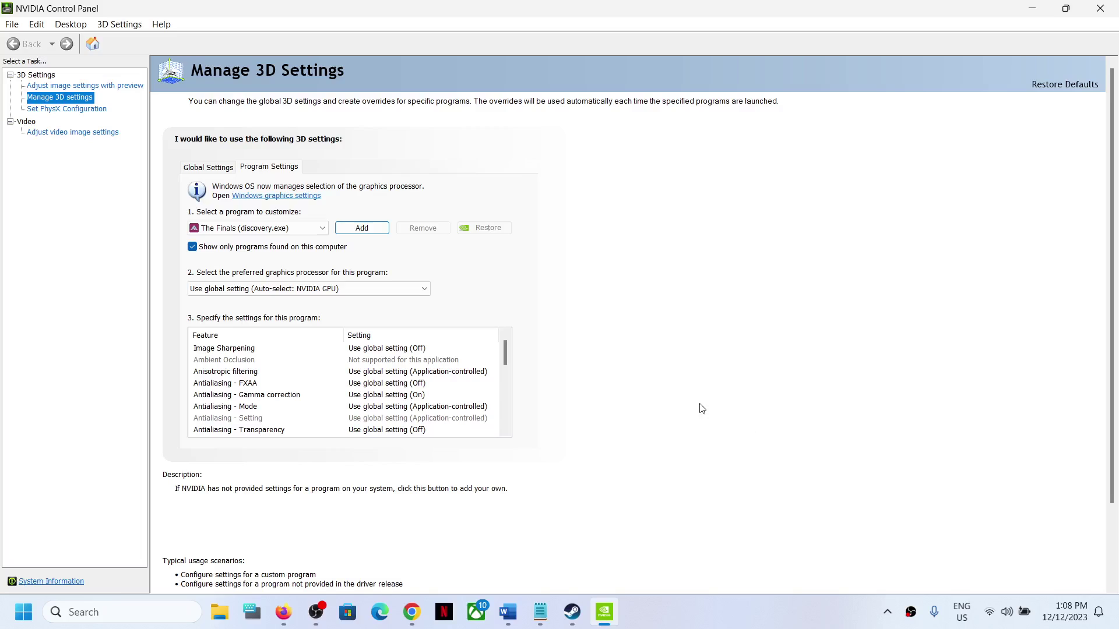
left_click(251, 289)
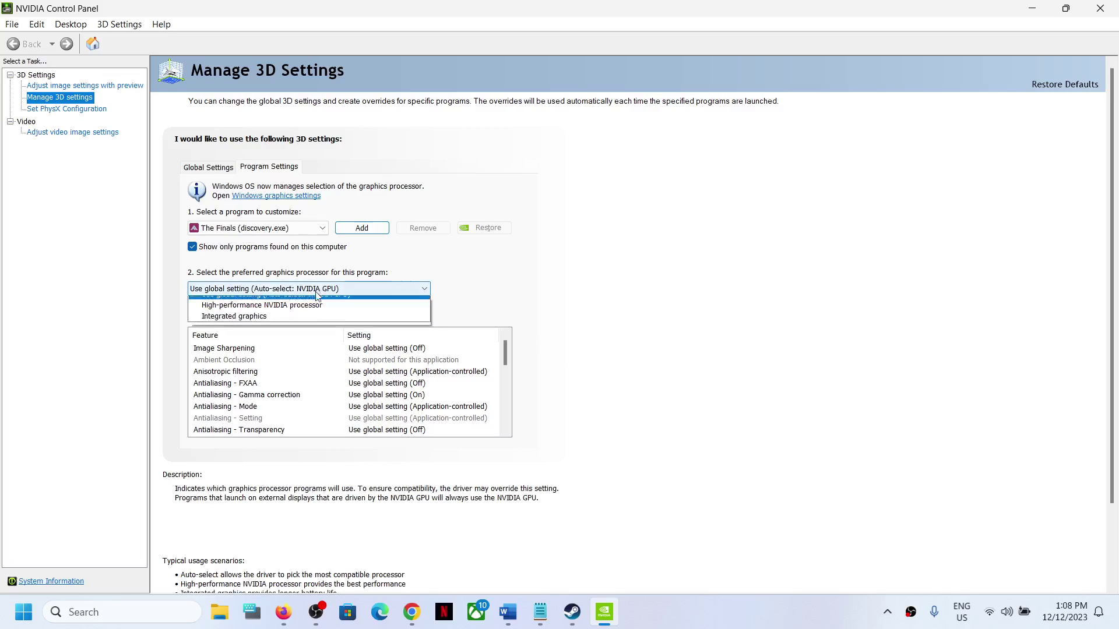
left_click(261, 314)
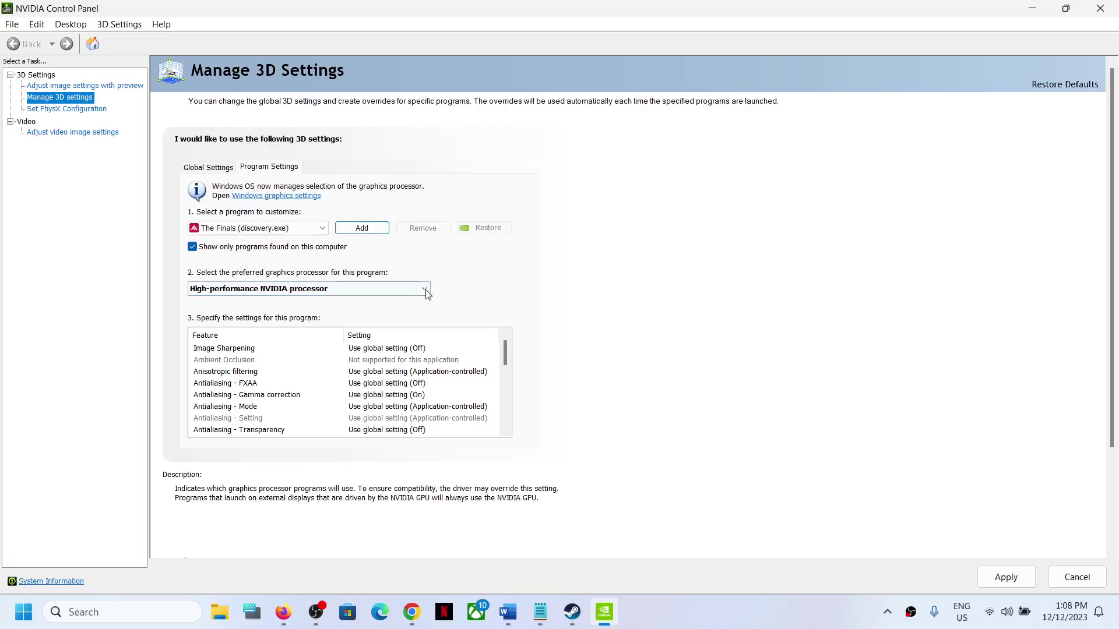
left_click(386, 395)
scroll(275, 404, "down", 1)
scroll(271, 402, "down", 1)
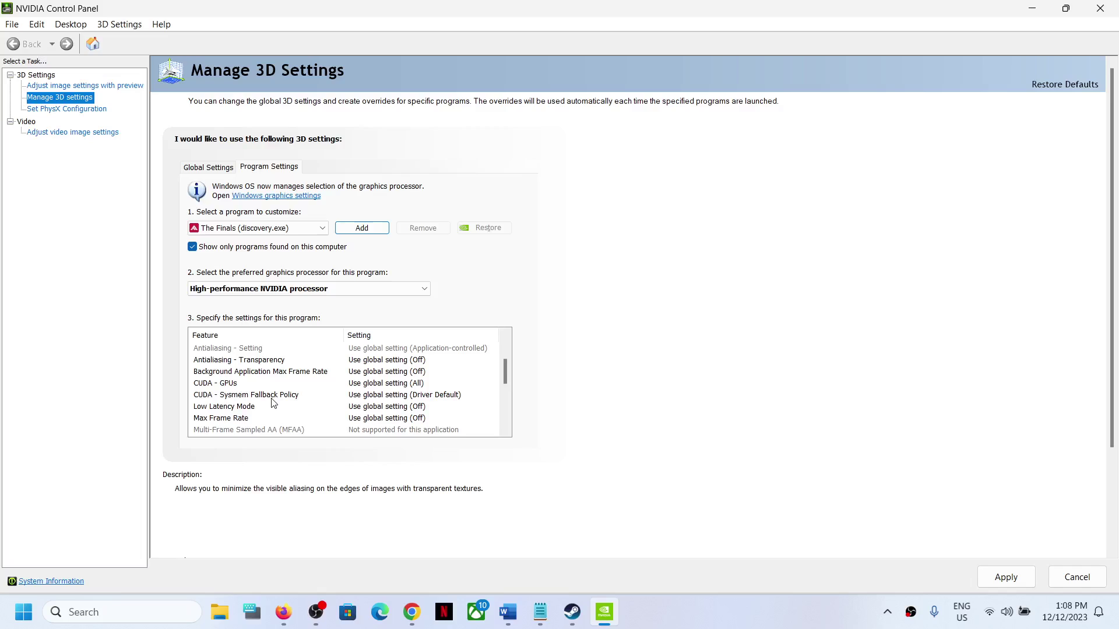
scroll(267, 399, "down", 1)
Turn Max Frame Rate On for The Finals with a 60 FPS limit and confirm it
left_click(232, 386)
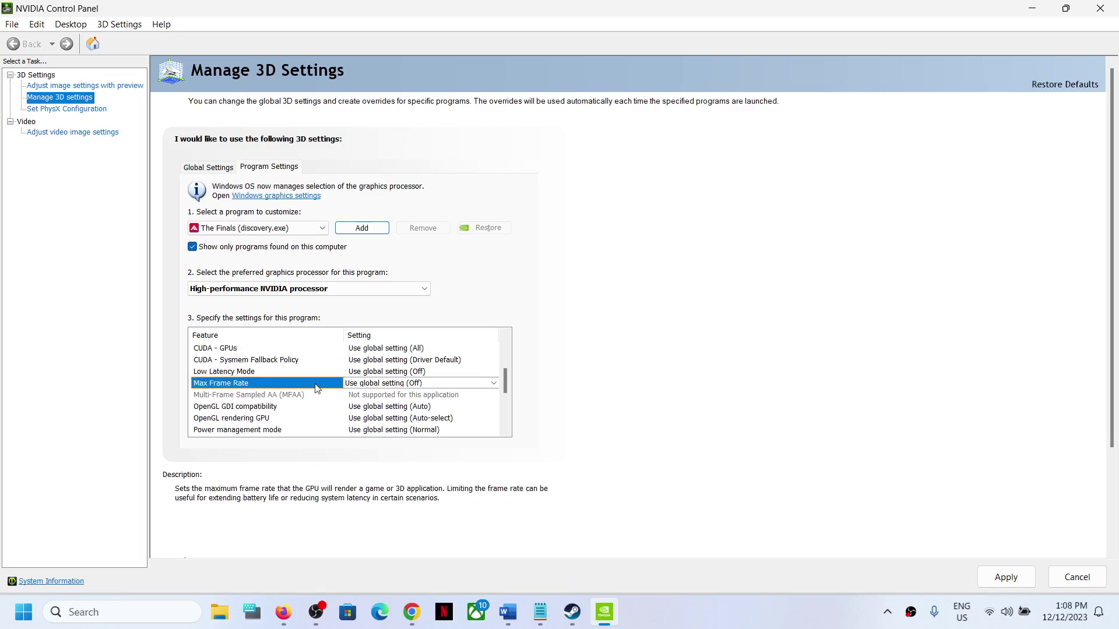
left_click(439, 386)
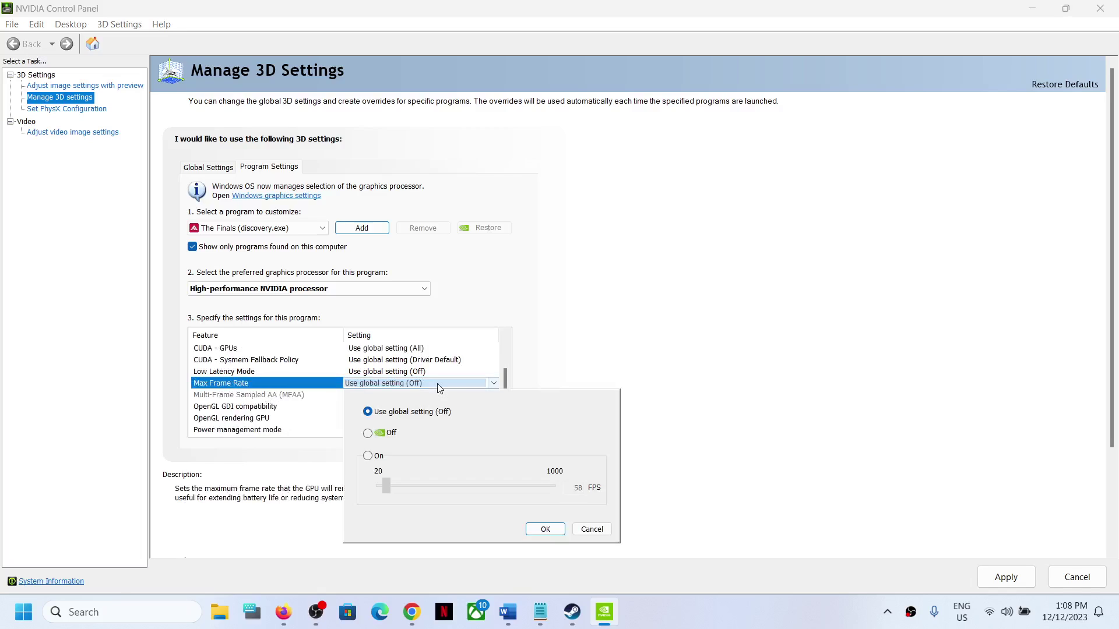
left_click(368, 458)
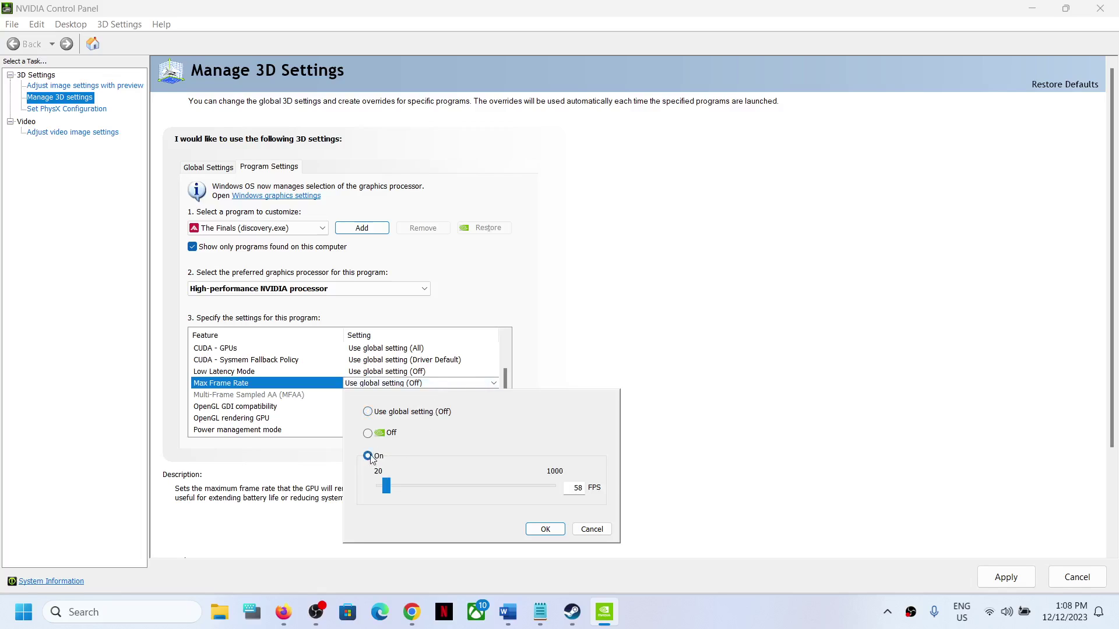
double_click(574, 487)
type("60")
double_click(573, 488)
type("1")
type("20")
double_click(565, 491)
type("60")
left_click(546, 530)
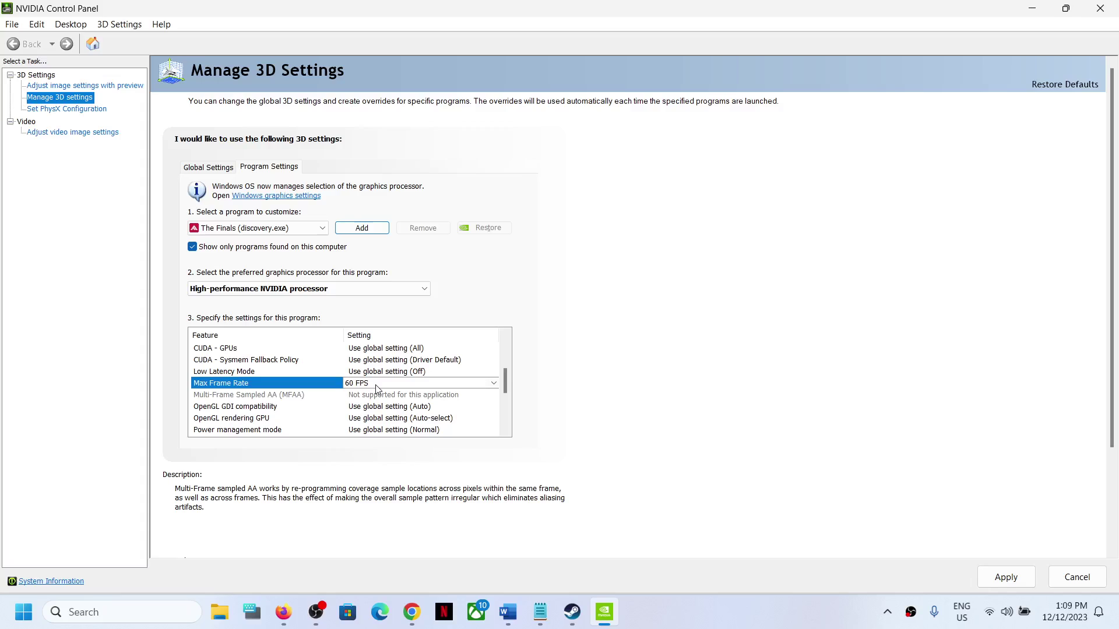
Apply the frame rate cap and return to THE FINALS page in Steam
left_click(986, 578)
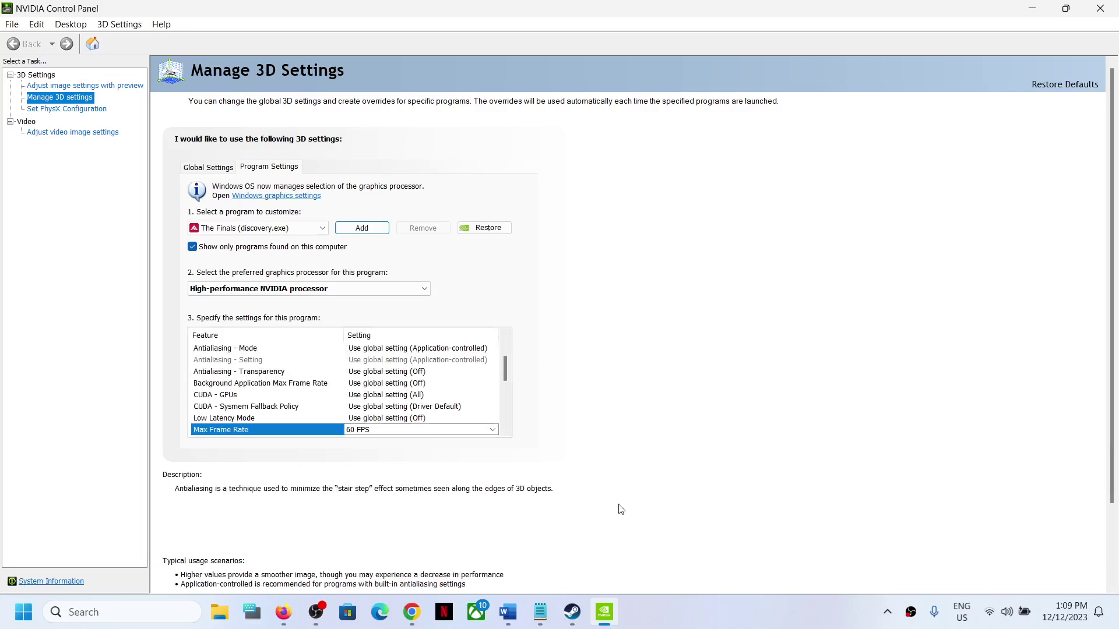
left_click(573, 612)
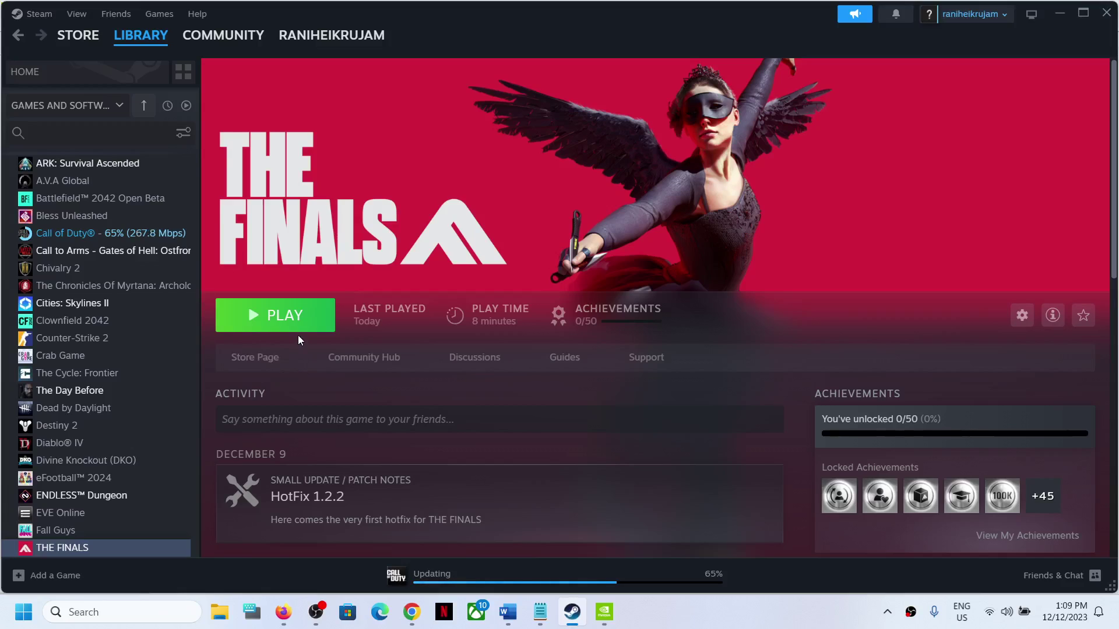
Browse This PC > C: > Users > the user profile and into the hidden AppData folder
left_click(219, 614)
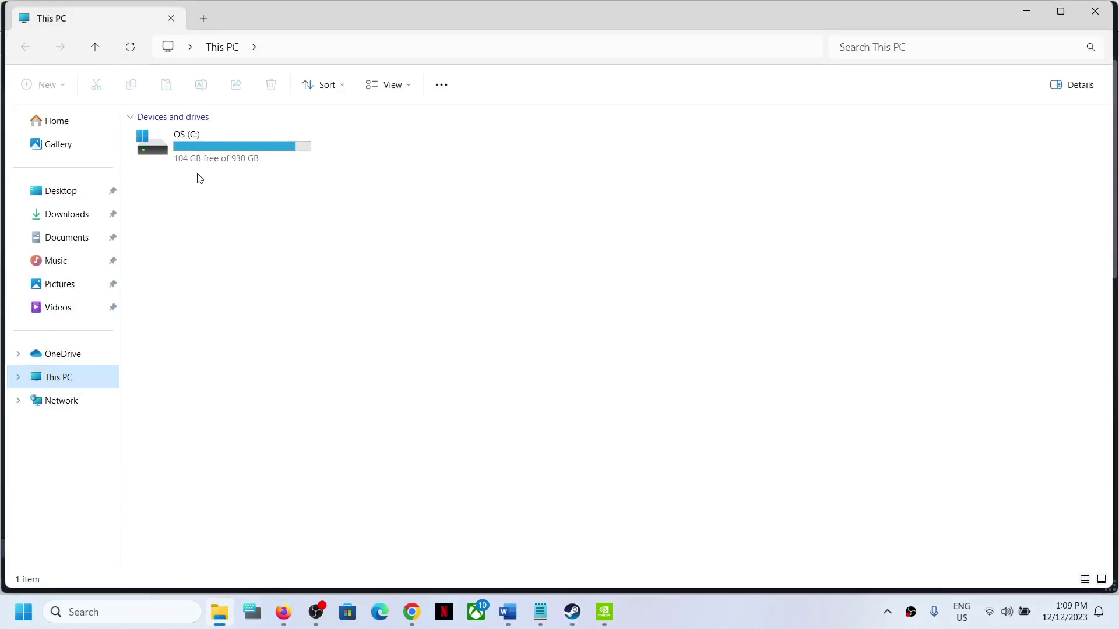
double_click(194, 157)
scroll(204, 297, "down", 3)
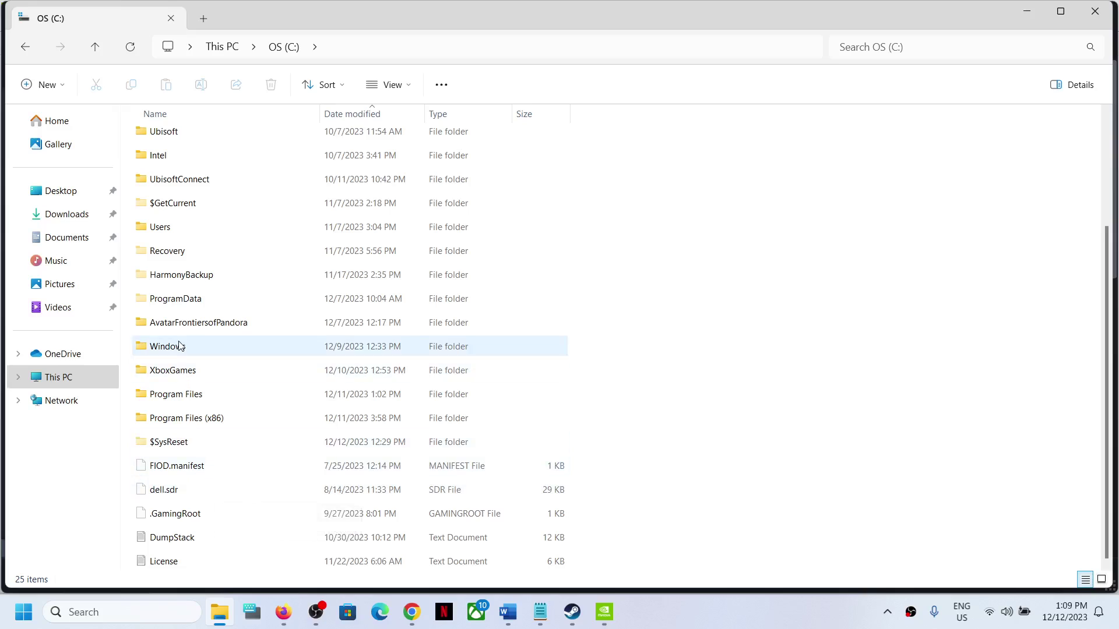
left_click(198, 231)
double_click(192, 237)
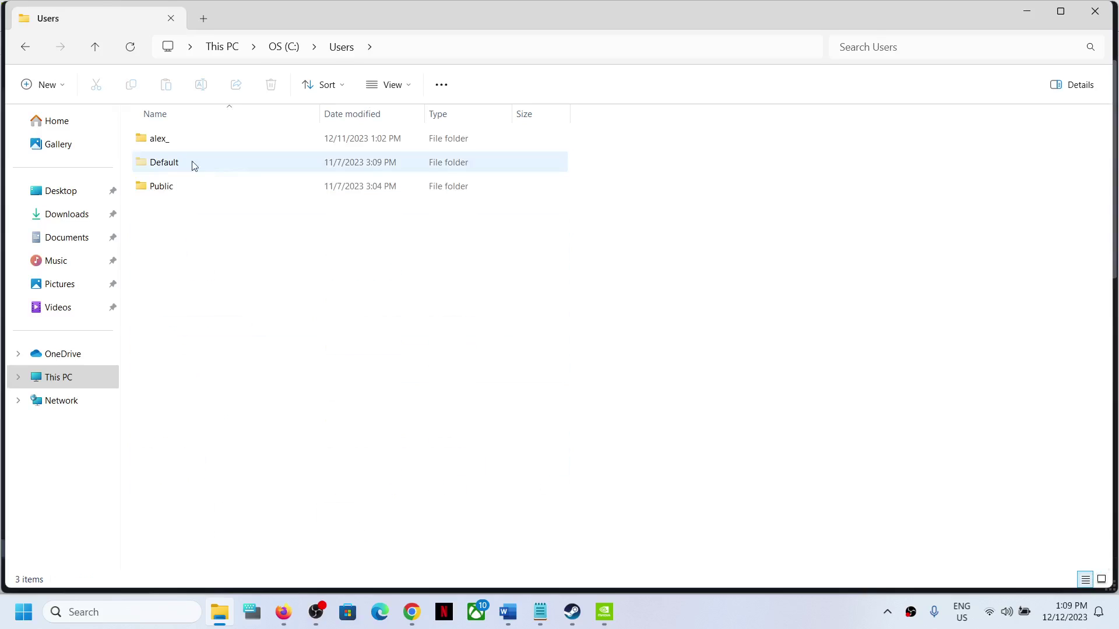
left_click(155, 142)
double_click(180, 142)
left_click(163, 166)
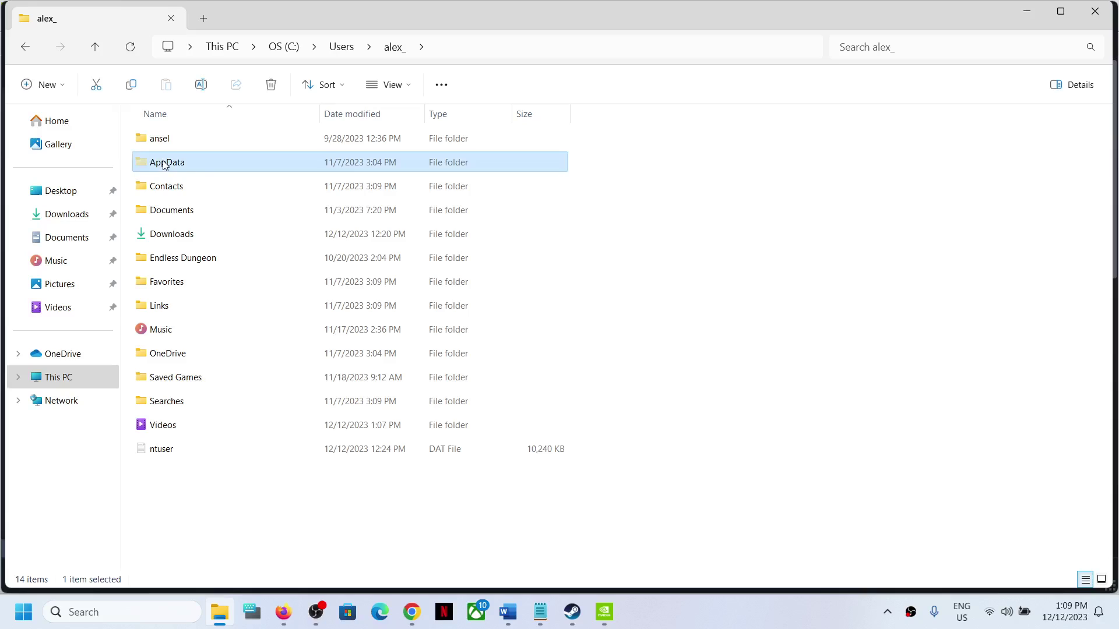
left_click(412, 86)
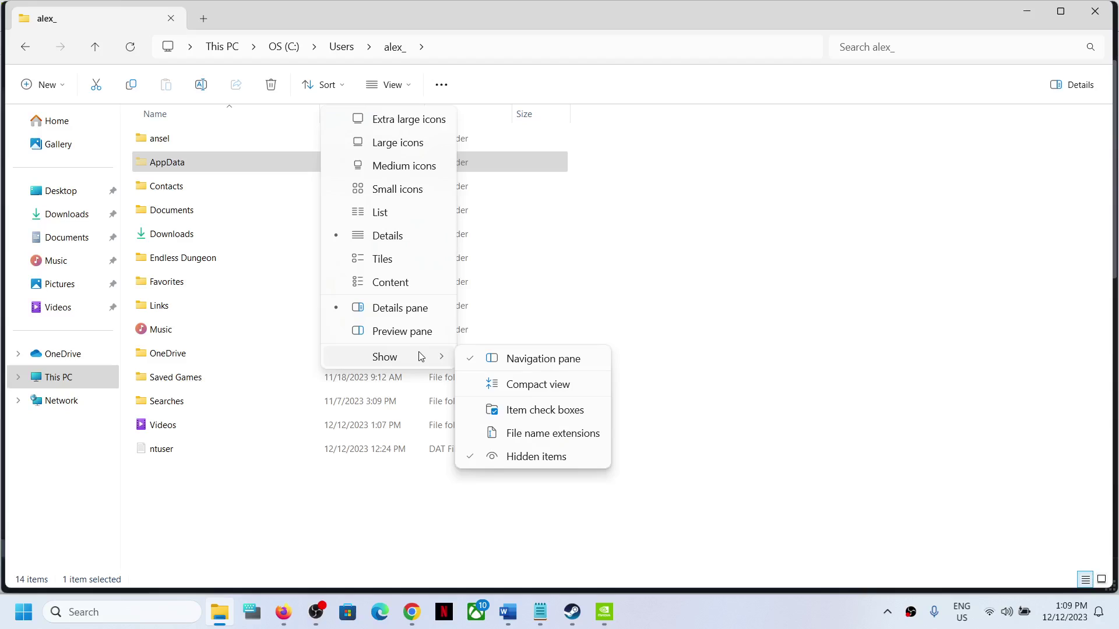
mouse_move(385, 357)
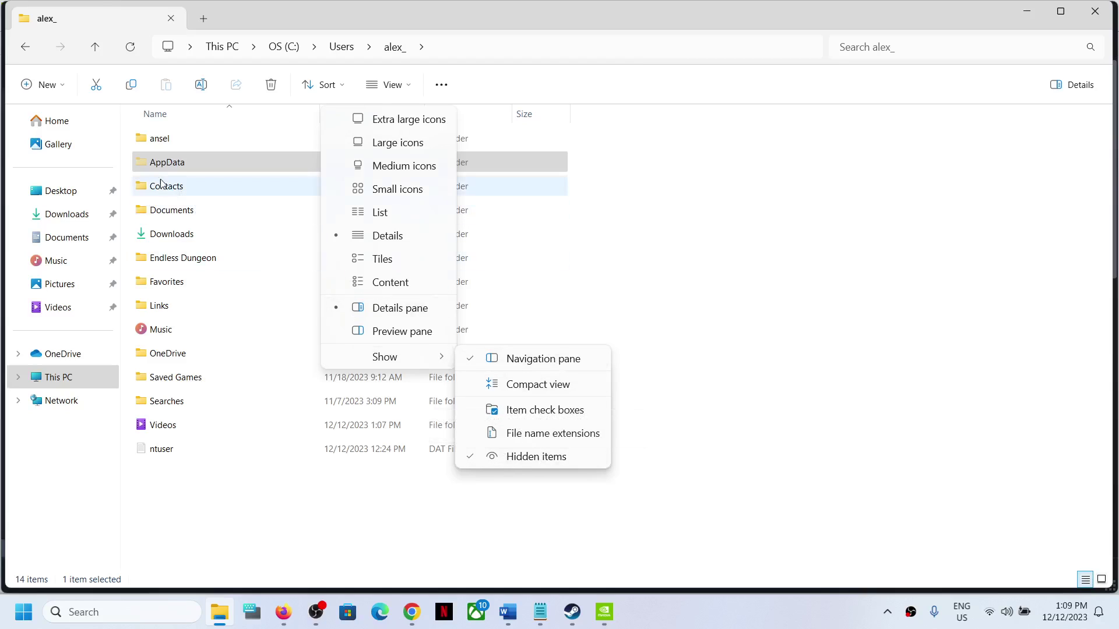
left_click(170, 172)
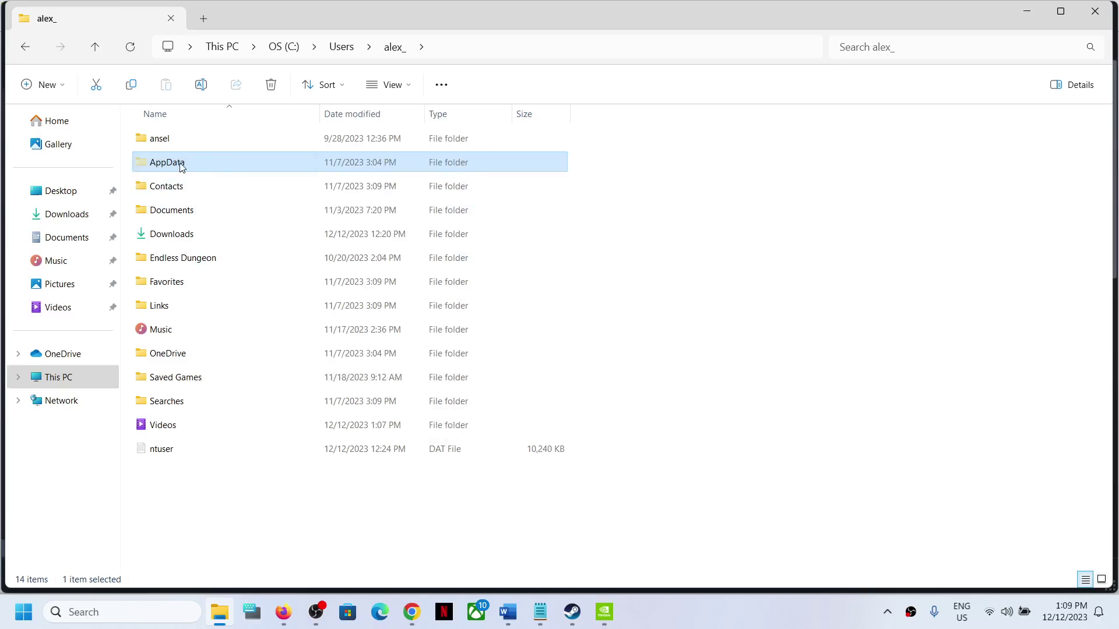
double_click(177, 166)
Continue into Local\Discovery\Saved\Config\WindowsClient and select GameUserSettings
left_click(183, 144)
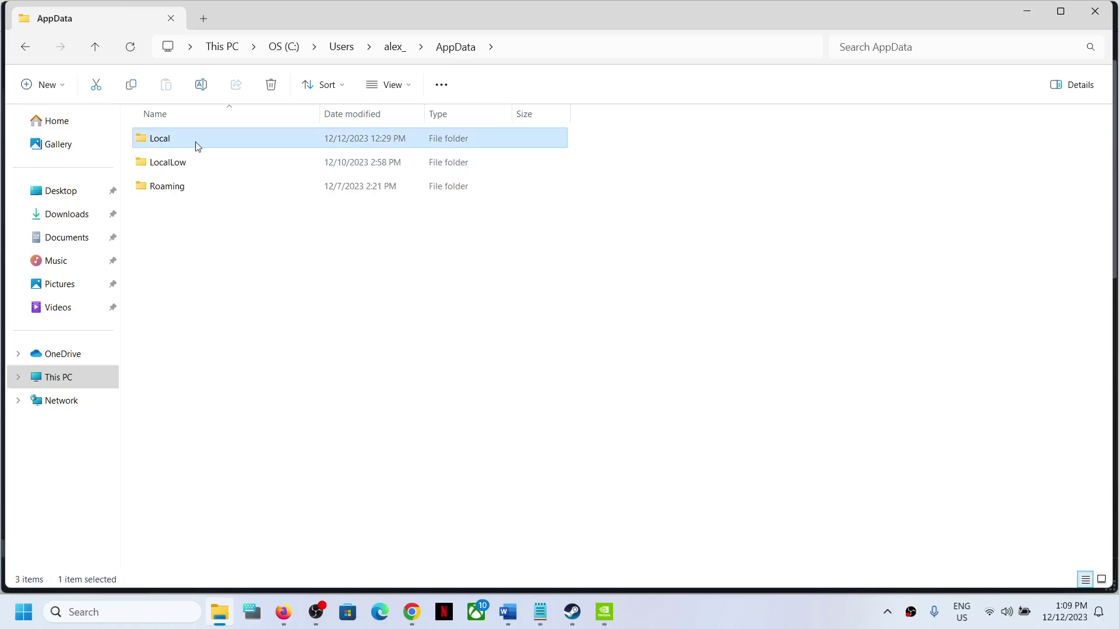
double_click(212, 139)
left_click(179, 402)
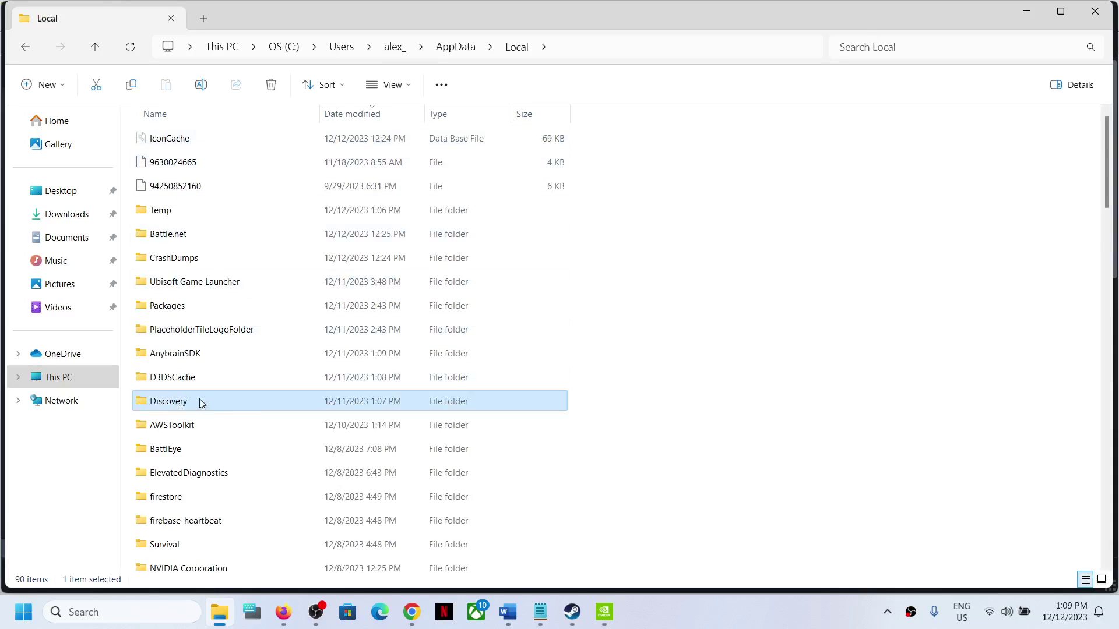
double_click(155, 402)
left_click(172, 144)
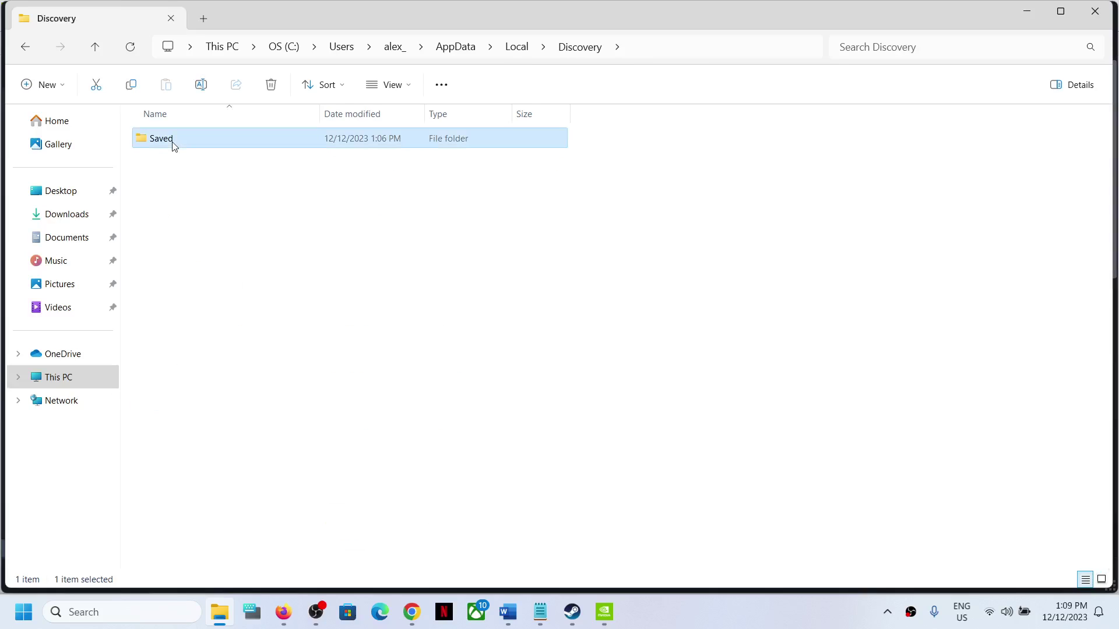
double_click(172, 144)
left_click(171, 144)
double_click(172, 144)
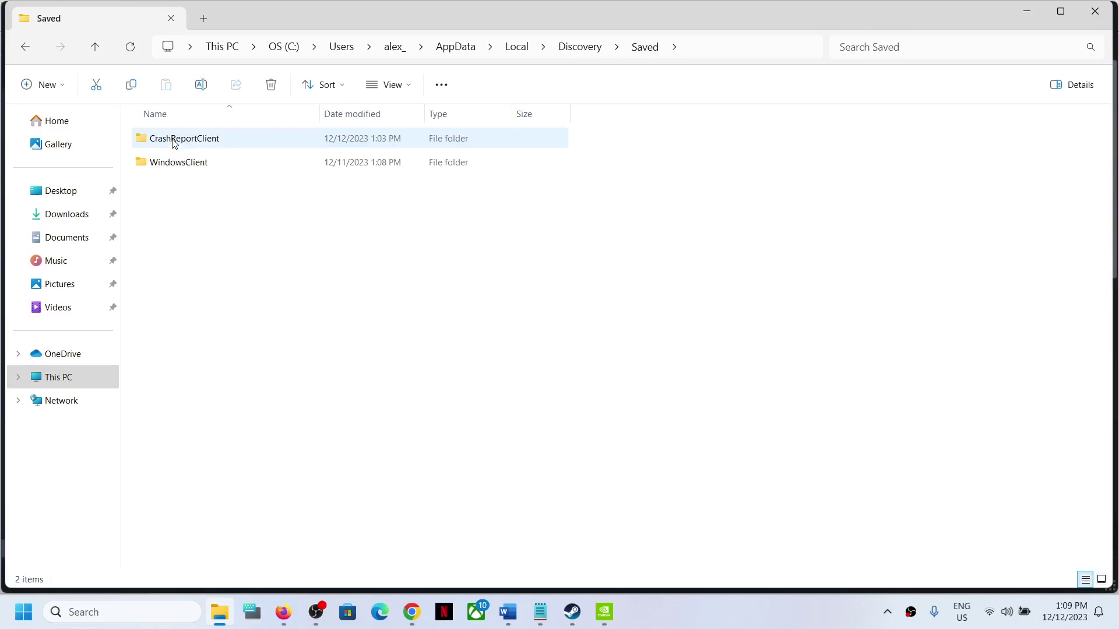
double_click(170, 168)
left_click(189, 144)
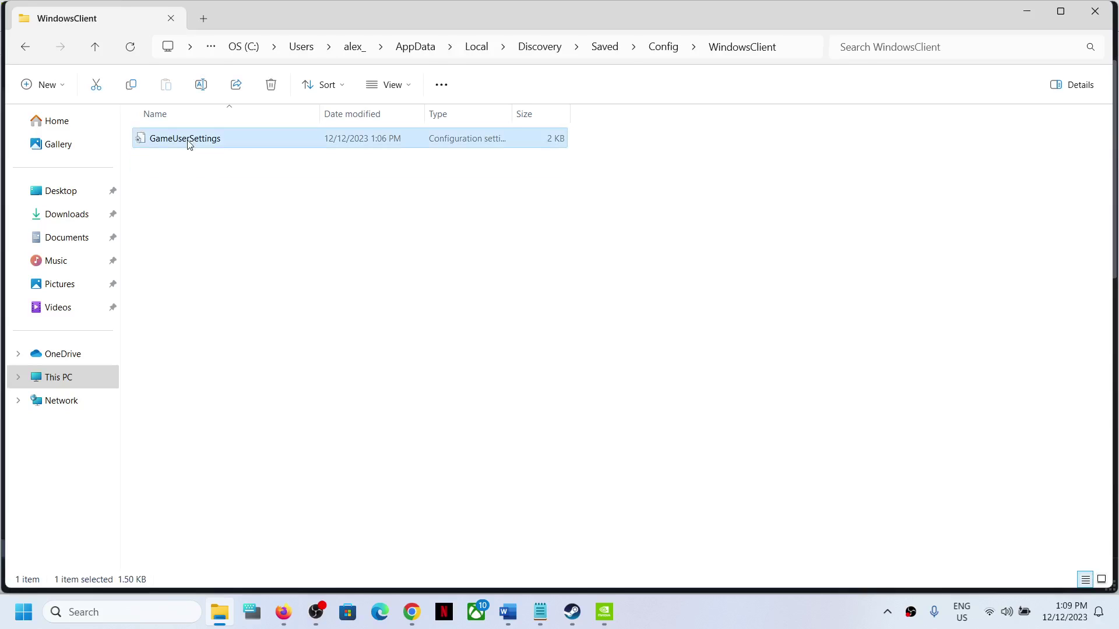
Open GameUserSettings in Notepad and mark the FrameRateLimit=0.000000 line
right_click(190, 143)
mouse_move(244, 212)
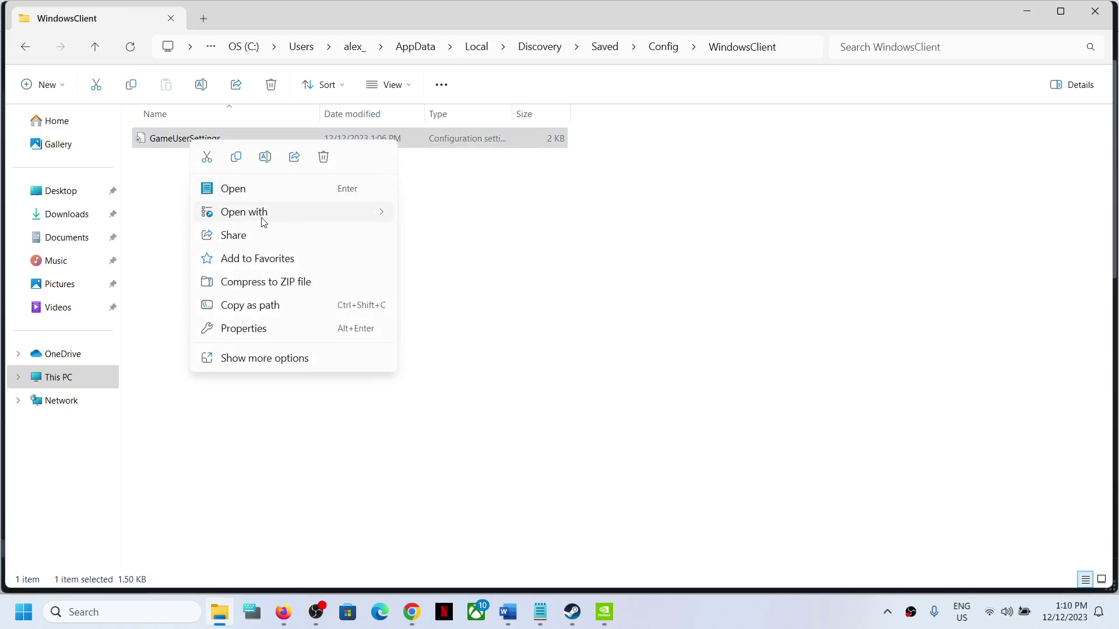
left_click(465, 213)
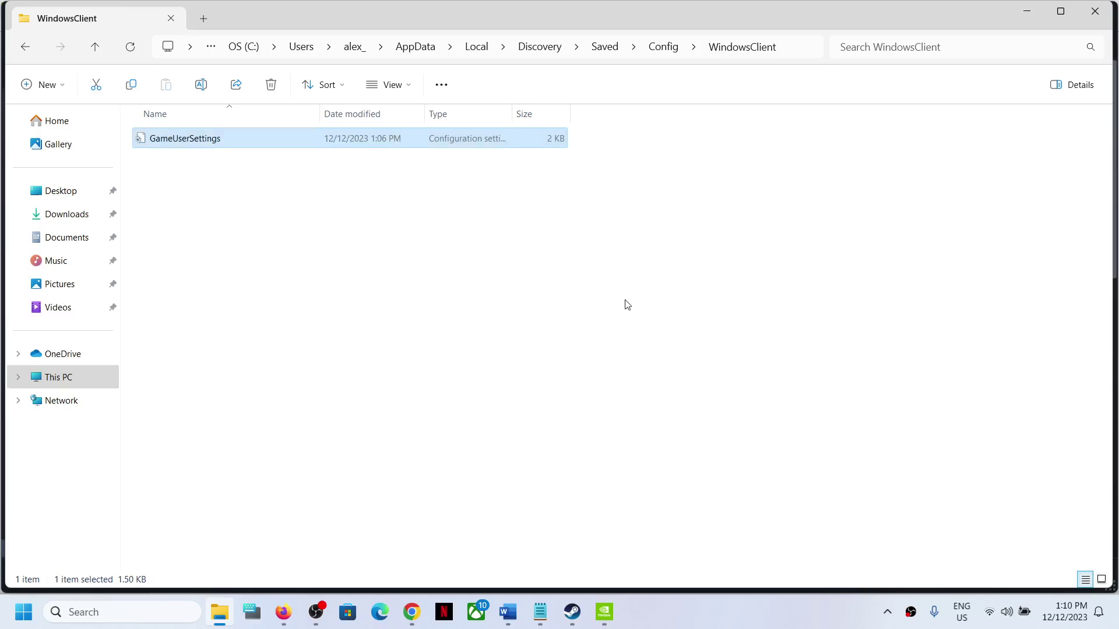
right_click(224, 138)
left_click(618, 142)
scroll(272, 221, "down", 4)
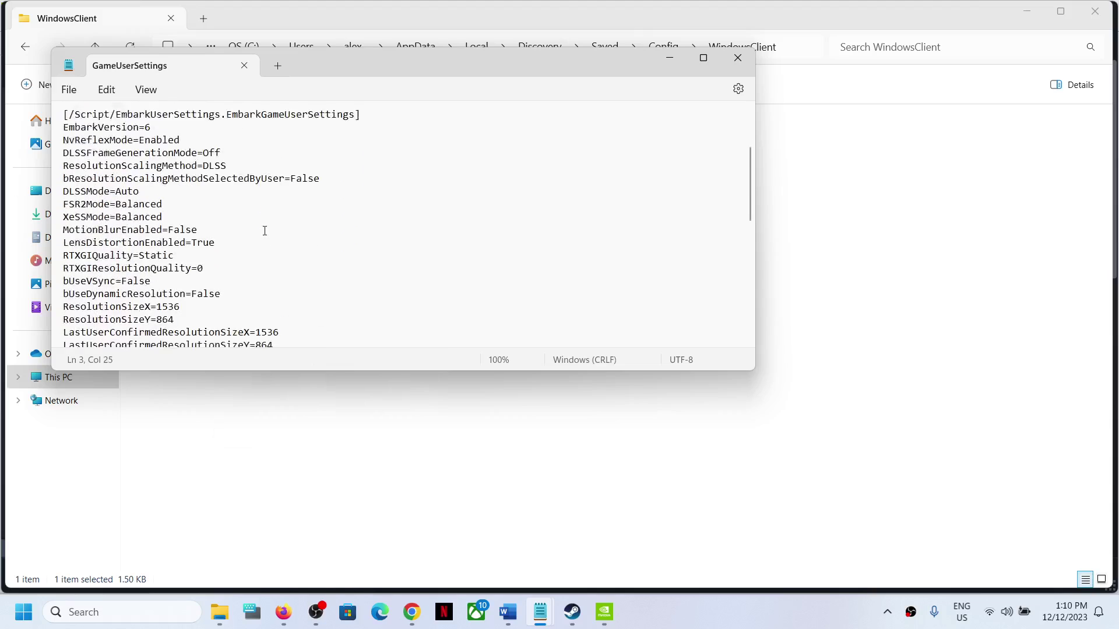
scroll(270, 224, "down", 3)
scroll(267, 227, "down", 2)
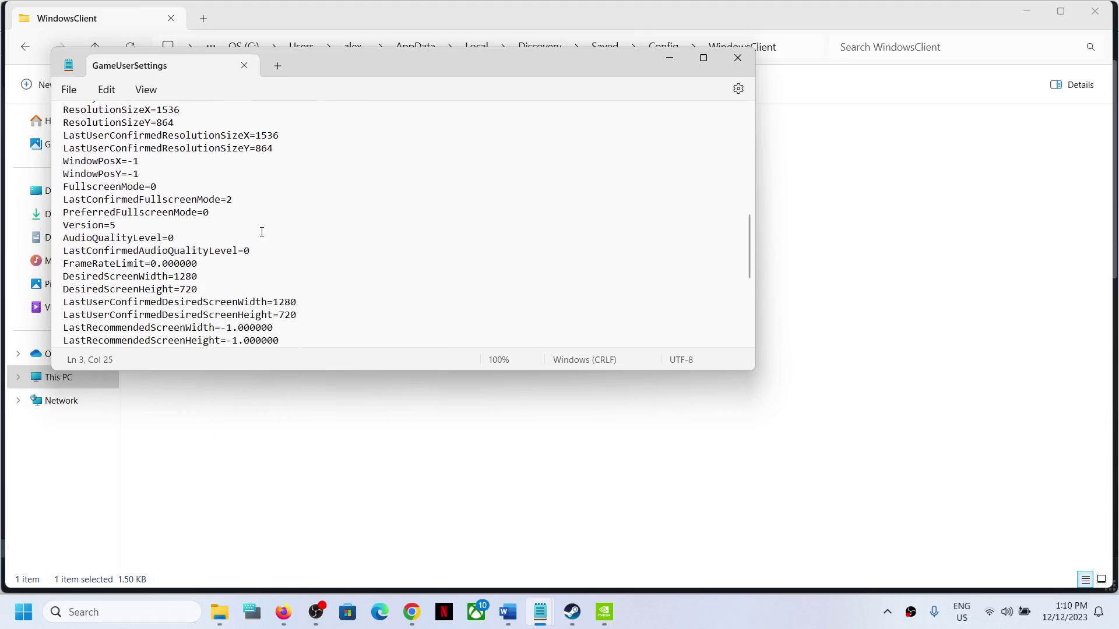
scroll(264, 231, "down", 2)
scroll(260, 235, "down", 2)
scroll(263, 248, "down", 1)
scroll(263, 244, "up", 1)
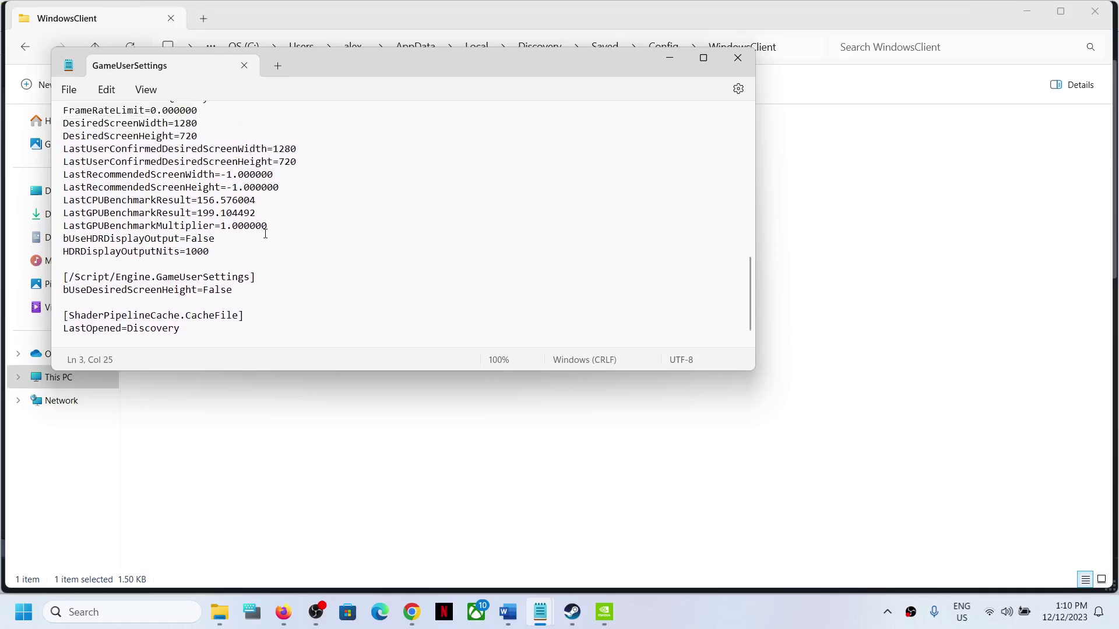
scroll(260, 238, "up", 1)
scroll(256, 229, "up", 1)
scroll(249, 224, "up", 2)
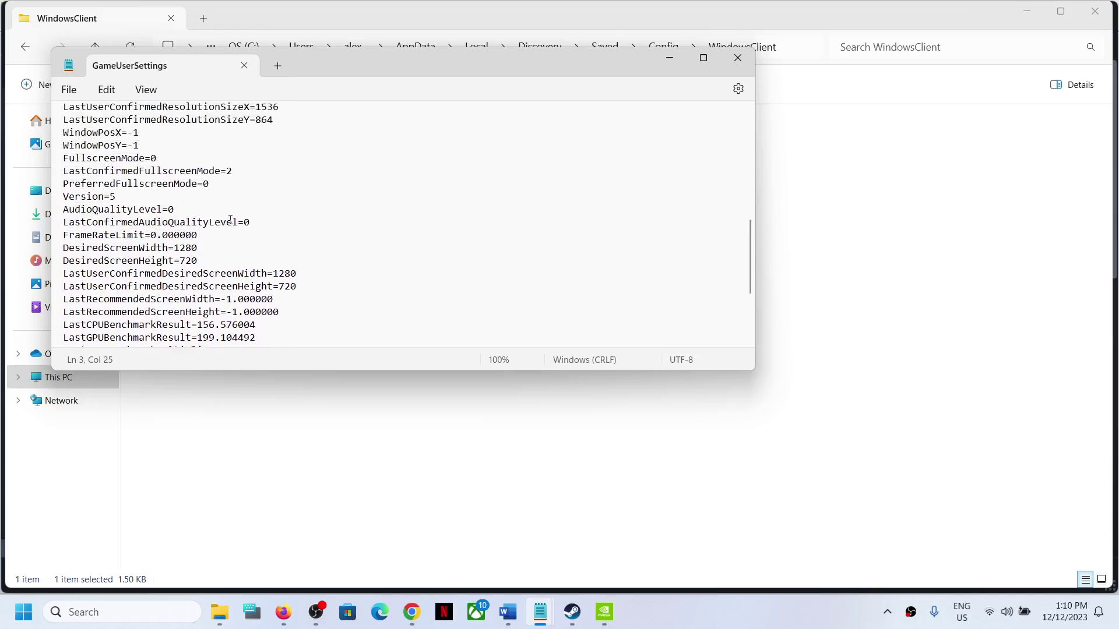
scroll(234, 221, "up", 1)
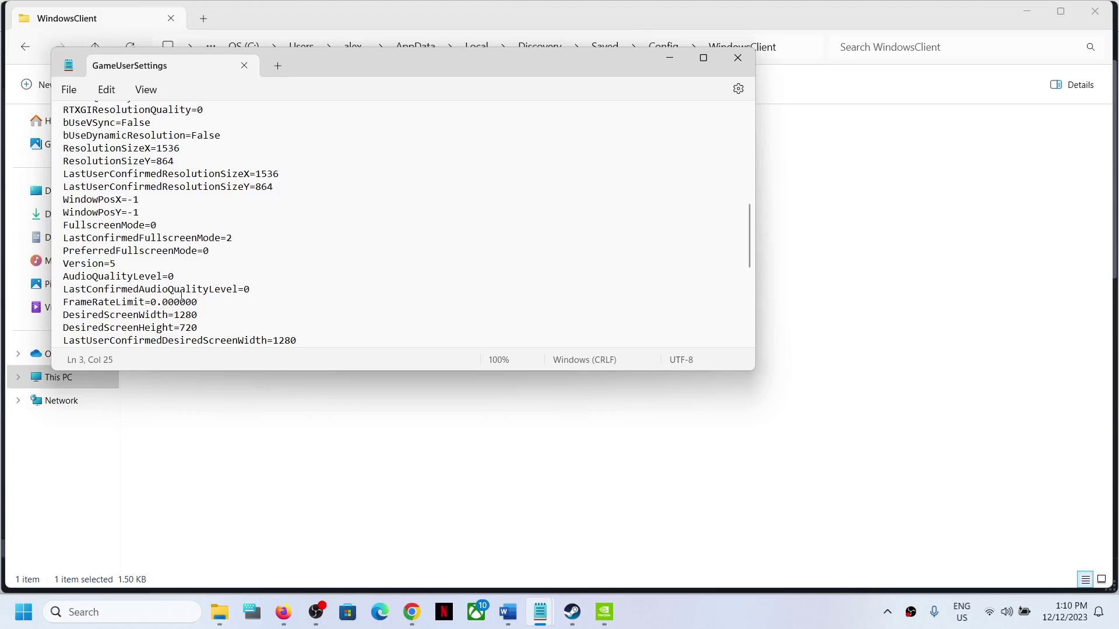
left_click_drag(203, 302, 53, 302)
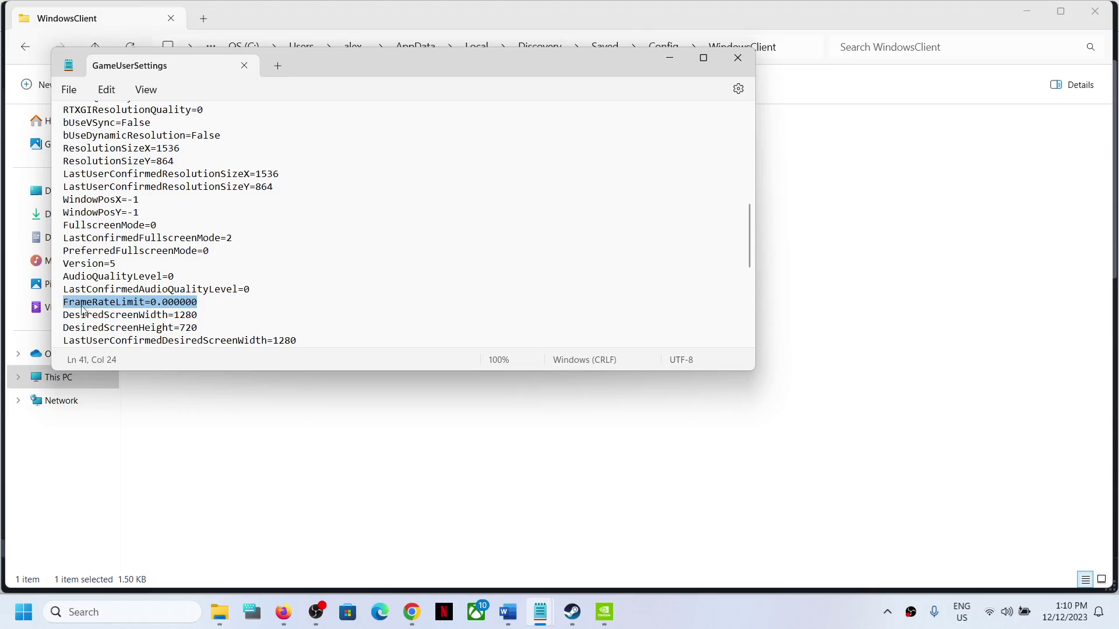
Edit the FrameRateLimit value so the line reads FrameRateLimit=60.000000
left_click(134, 315)
left_click(155, 301)
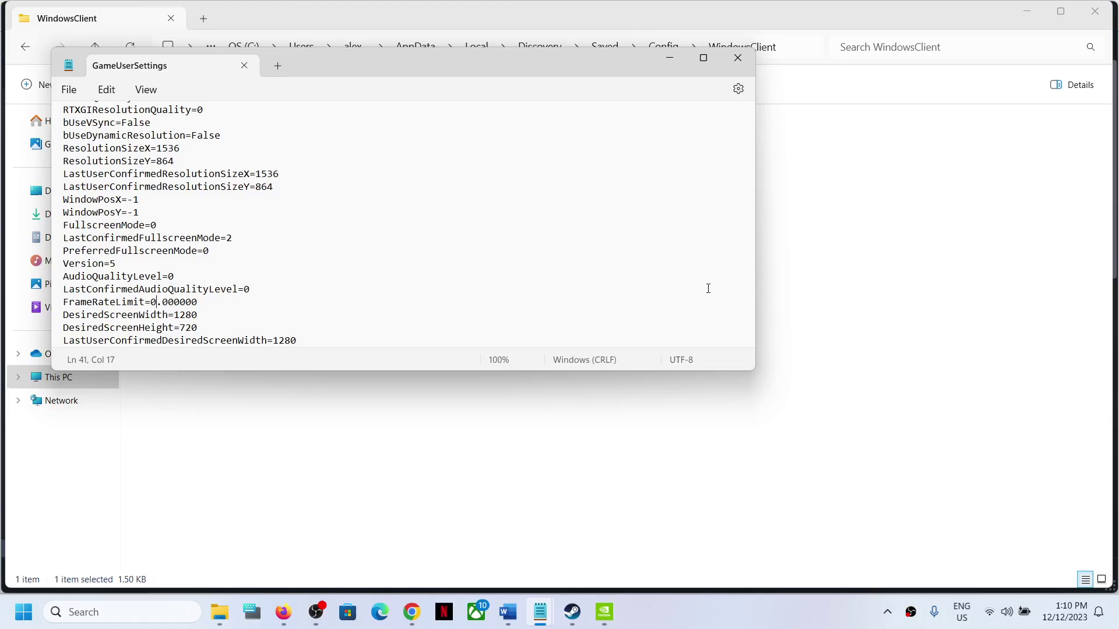
key("BackSpace")
type("60")
key("BackSpace")
key("BackSpace")
type("20")
key("BackSpace")
key("BackSpace")
key("BackSpace")
type("60")
left_click_drag(169, 301, 93, 301)
triple_click(76, 303)
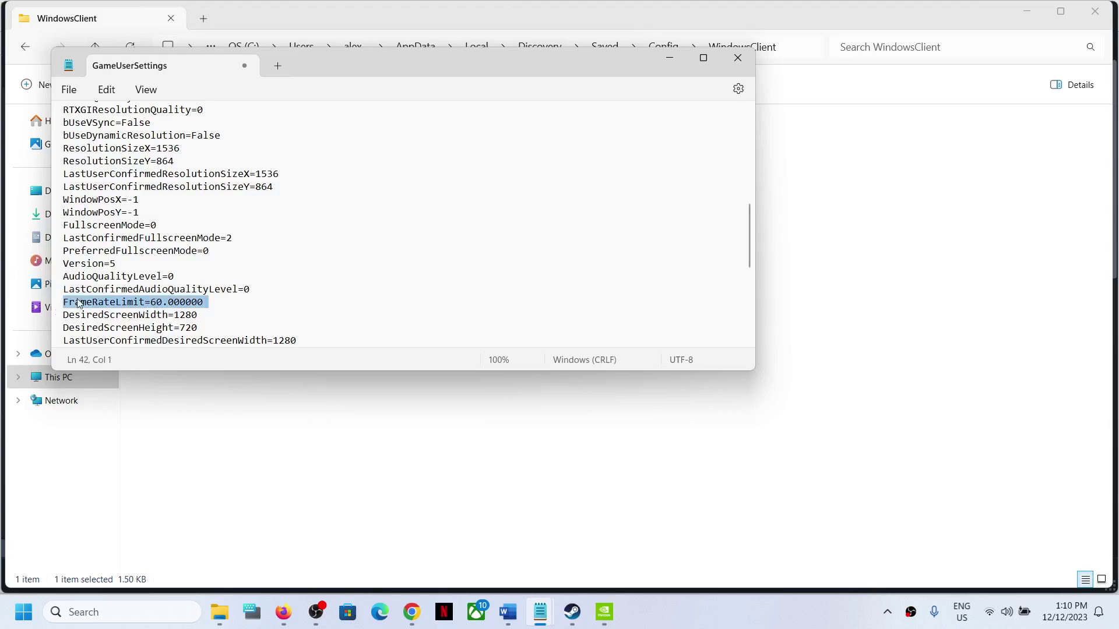
Save the edited GameUserSettings file via File > Save
left_click(70, 89)
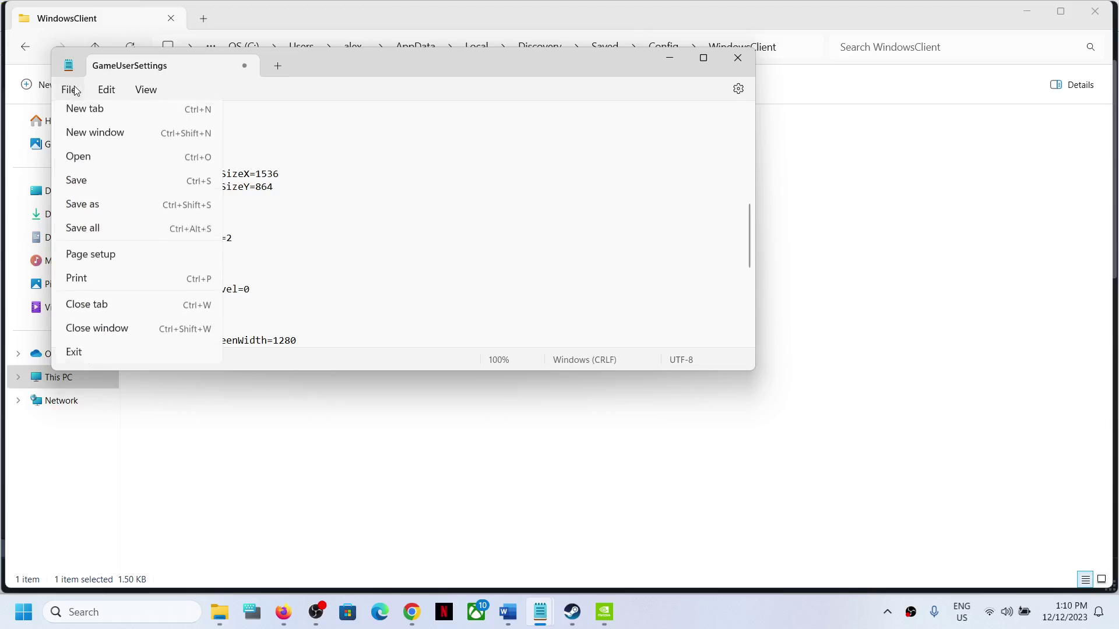
left_click(89, 192)
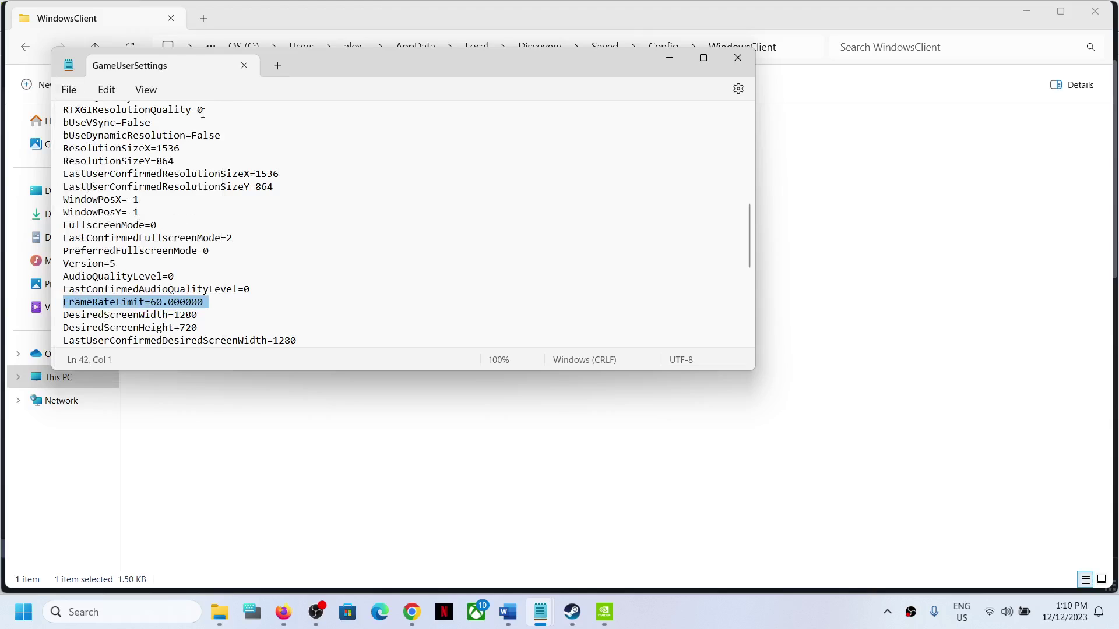
Close Notepad, then mark GameUserSettings Read-only in its Properties and confirm
left_click(744, 60)
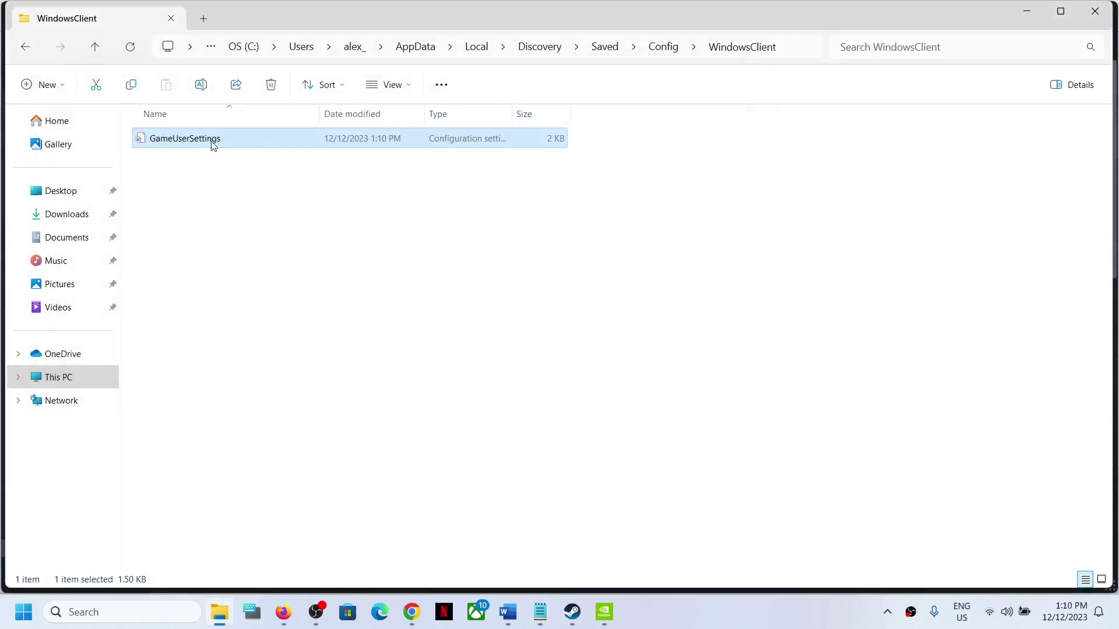
right_click(170, 140)
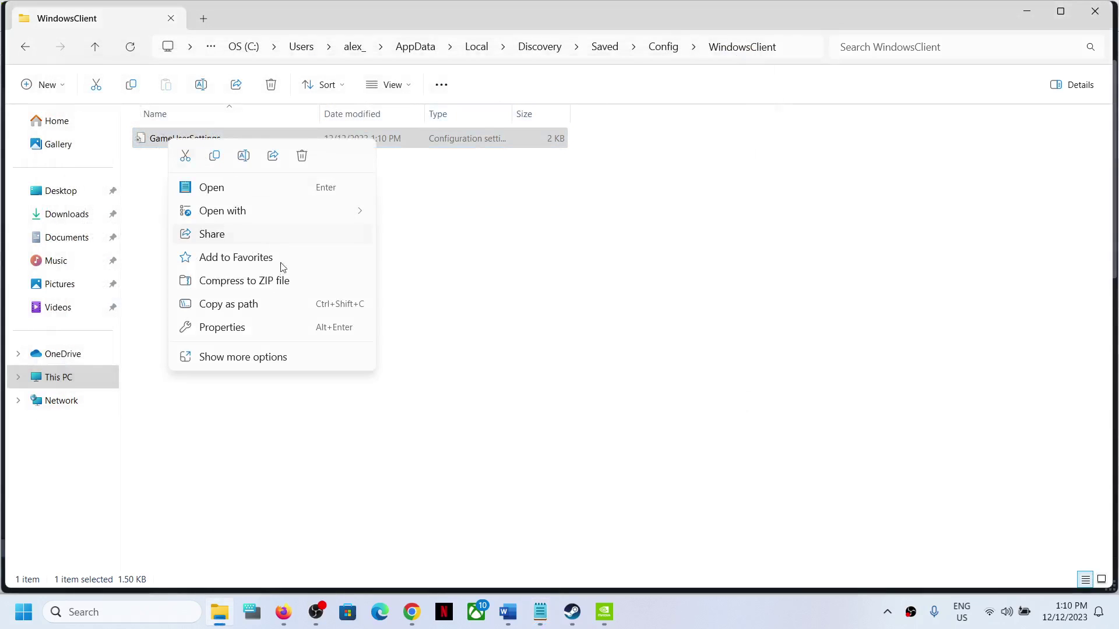
left_click(235, 330)
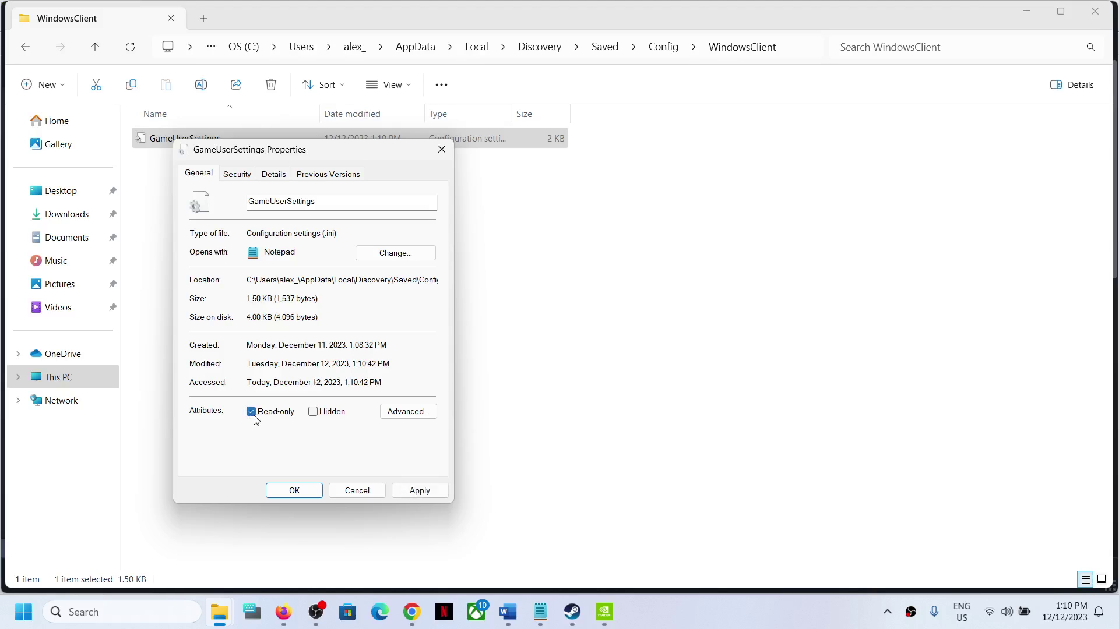
left_click(419, 490)
left_click(321, 494)
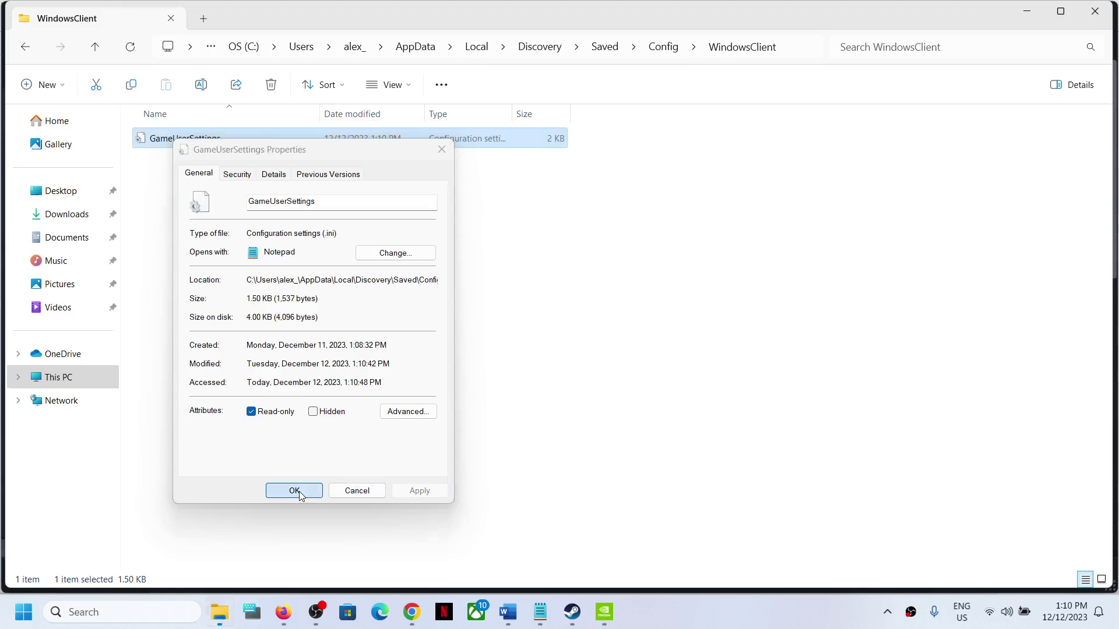
left_click(573, 612)
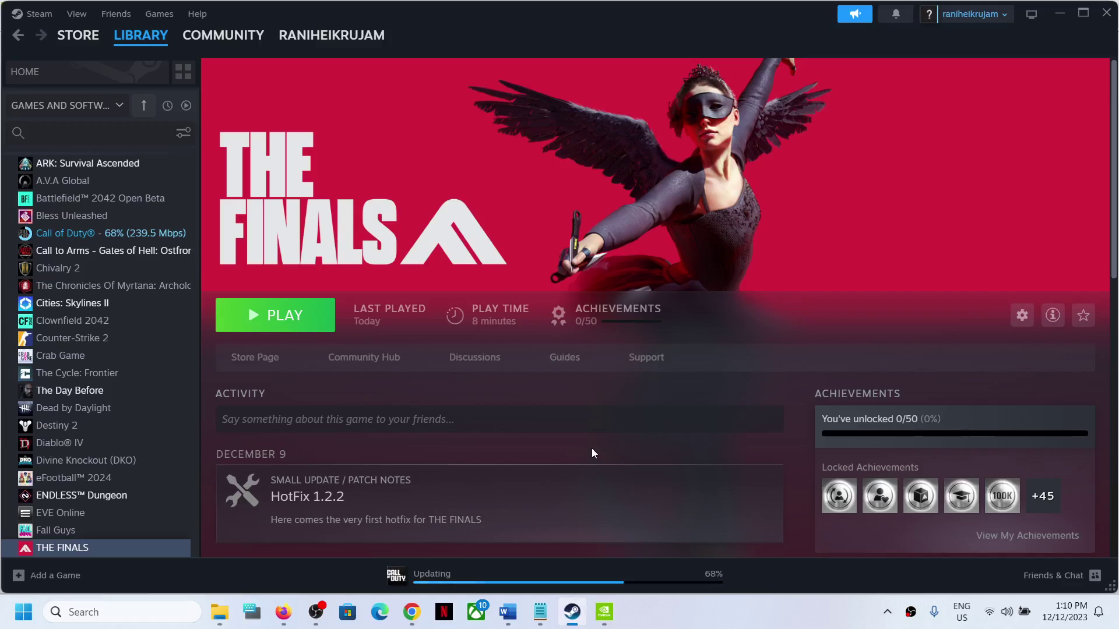